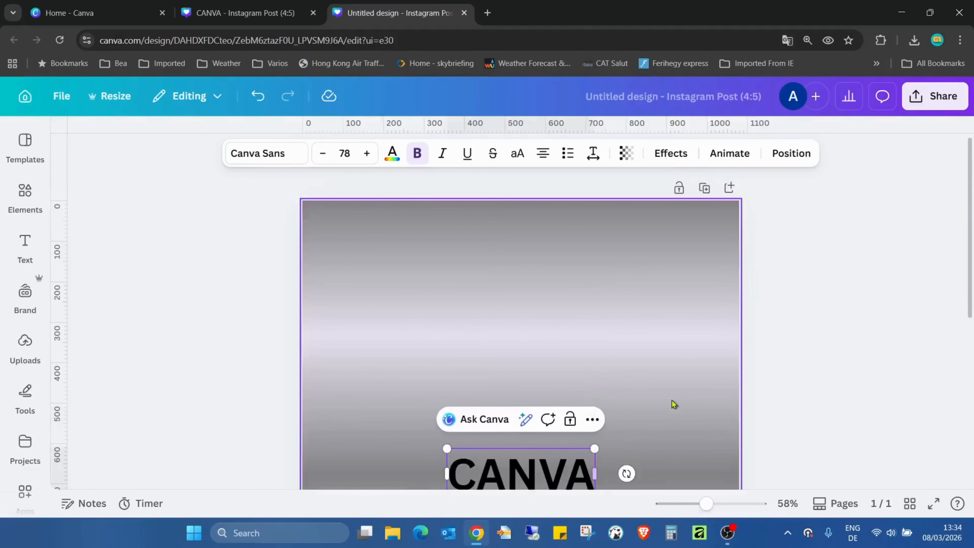
Move the CANVA text up into the light band of the background and set its font to Gagalin.
{"action": "left_click_drag", "start_coordinate": [575, 474], "coordinate": [586, 333]}
{"action": "left_click", "coordinate": [584, 330]}
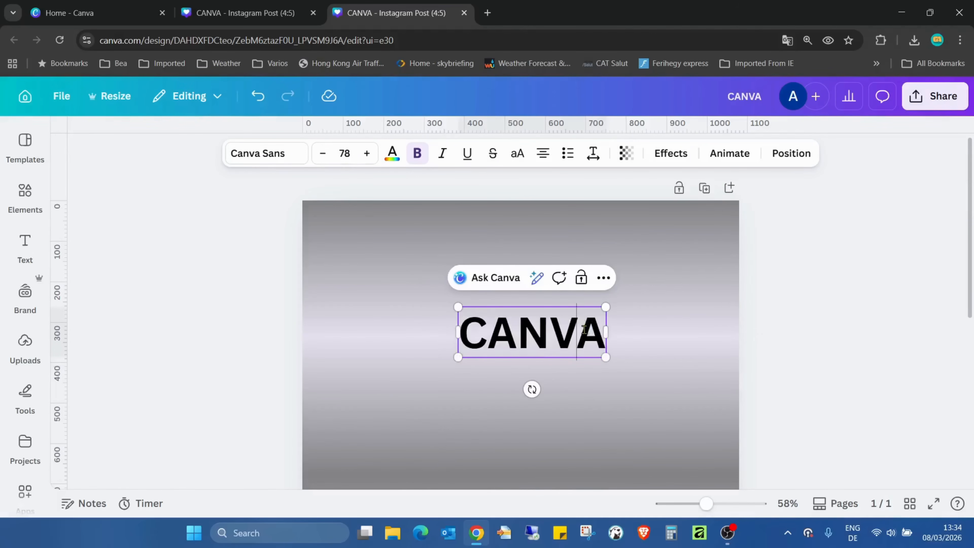
{"action": "left_click_drag", "start_coordinate": [599, 332], "coordinate": [380, 202]}
{"action": "left_click", "coordinate": [281, 150]}
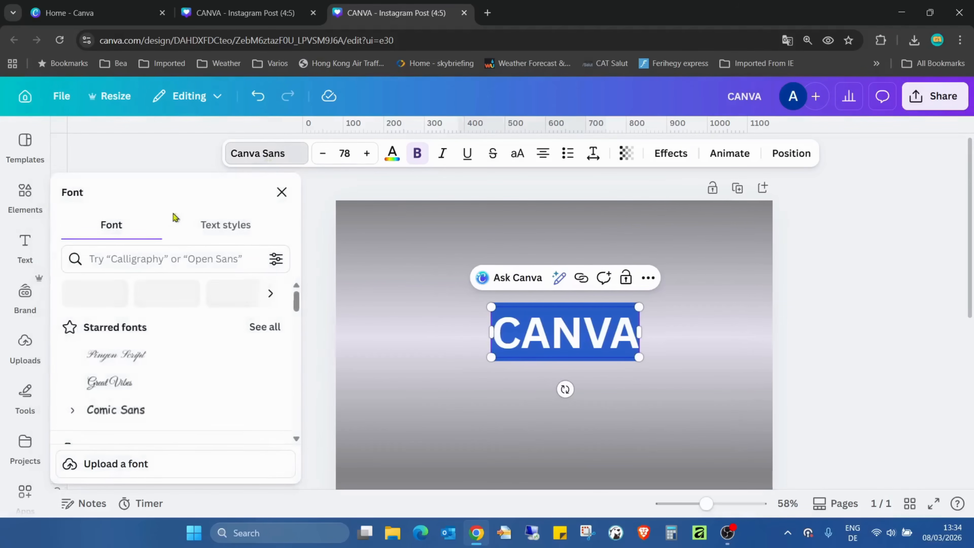
{"action": "scroll", "coordinate": [189, 314], "scroll_direction": "down", "scroll_amount": 7}
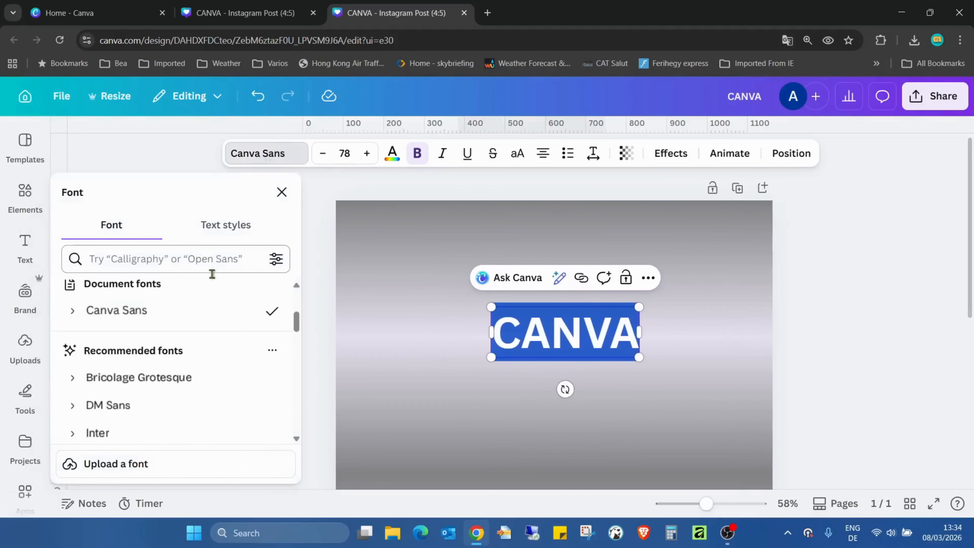
{"action": "scroll", "coordinate": [225, 324], "scroll_direction": "down", "scroll_amount": 2}
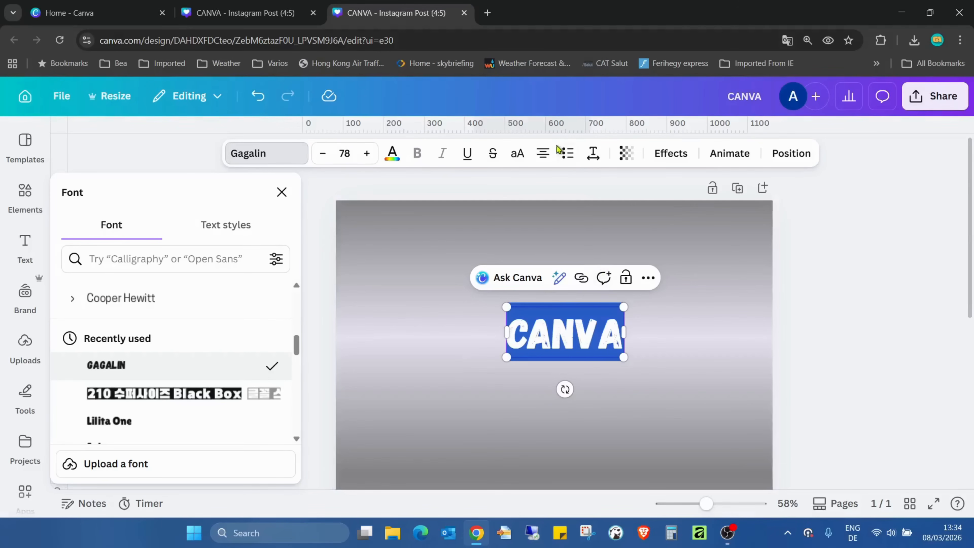
Colour the CANVA text red using the default solid colours.
{"action": "left_click", "coordinate": [392, 153]}
{"action": "scroll", "coordinate": [161, 397], "scroll_direction": "down", "scroll_amount": 4}
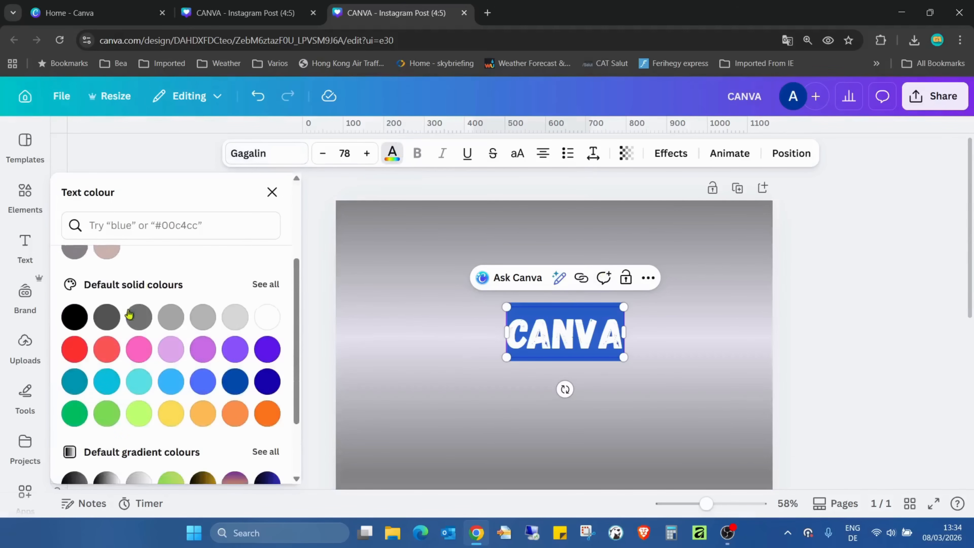
{"action": "left_click", "coordinate": [76, 345]}
{"action": "left_click", "coordinate": [676, 342]}
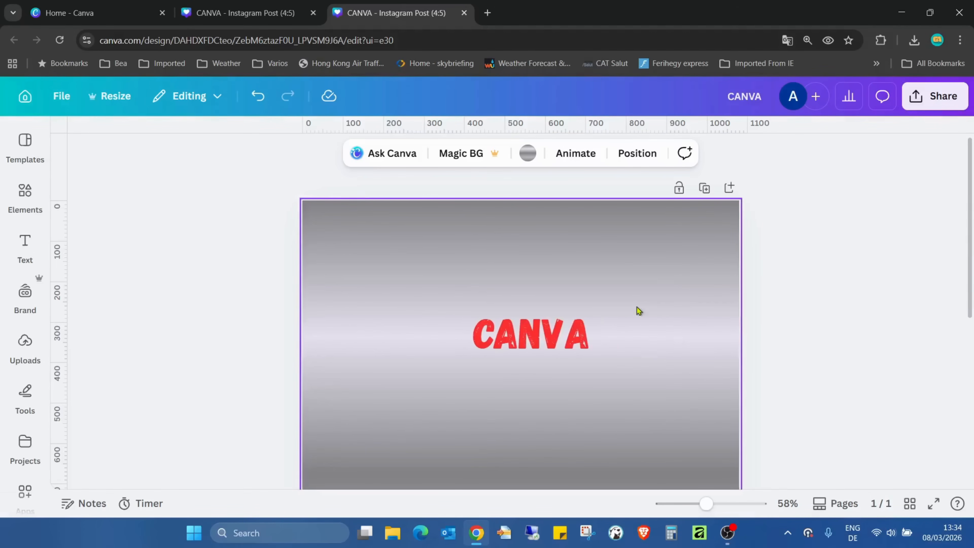
Enlarge the CANVA text to font size 163 and keep it in the upper part of the page.
{"action": "left_click", "coordinate": [680, 503]}
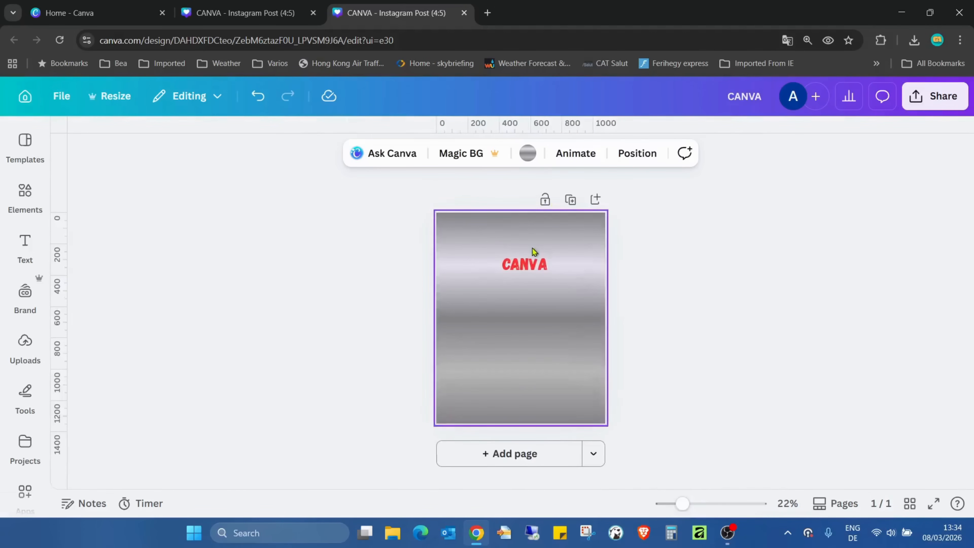
{"action": "left_click", "coordinate": [536, 265]}
{"action": "mouse_move", "coordinate": [550, 272]}
{"action": "left_mouse_down"}
{"action": "mouse_move", "coordinate": [576, 296]}
{"action": "mouse_move", "coordinate": [599, 295]}
{"action": "mouse_move", "coordinate": [549, 280]}
{"action": "left_mouse_up"}
{"action": "left_click", "coordinate": [833, 285]}
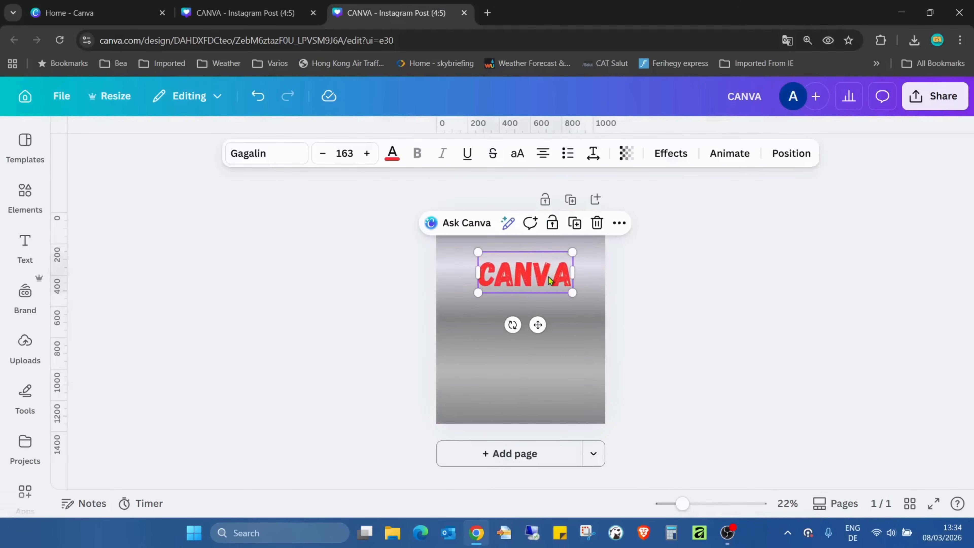
Duplicate the CANVA text, place the copy below the original and change its wording to TEACHER.
{"action": "left_click", "coordinate": [575, 223]}
{"action": "left_click_drag", "start_coordinate": [541, 369], "coordinate": [541, 337]}
{"action": "double_click", "coordinate": [541, 337]}
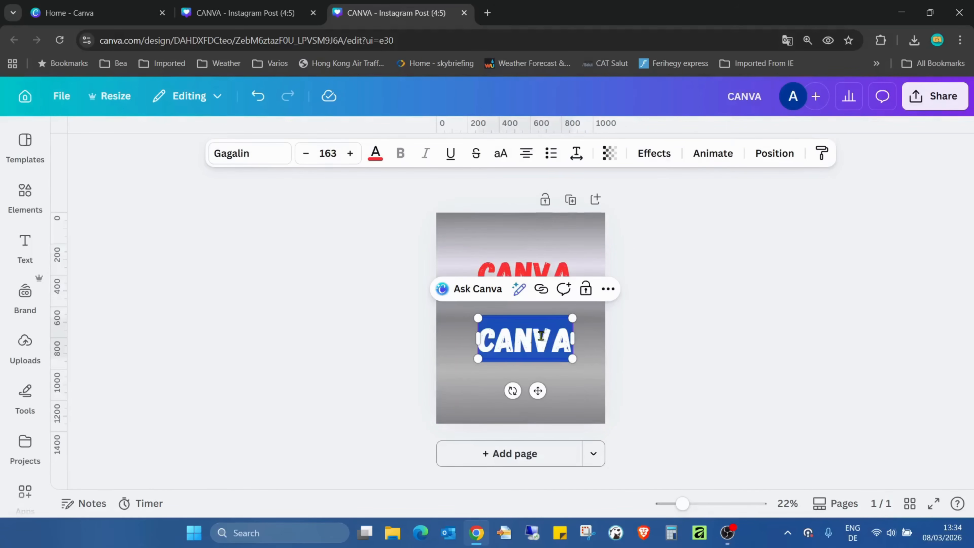
{"action": "type", "text": "TEAC"}
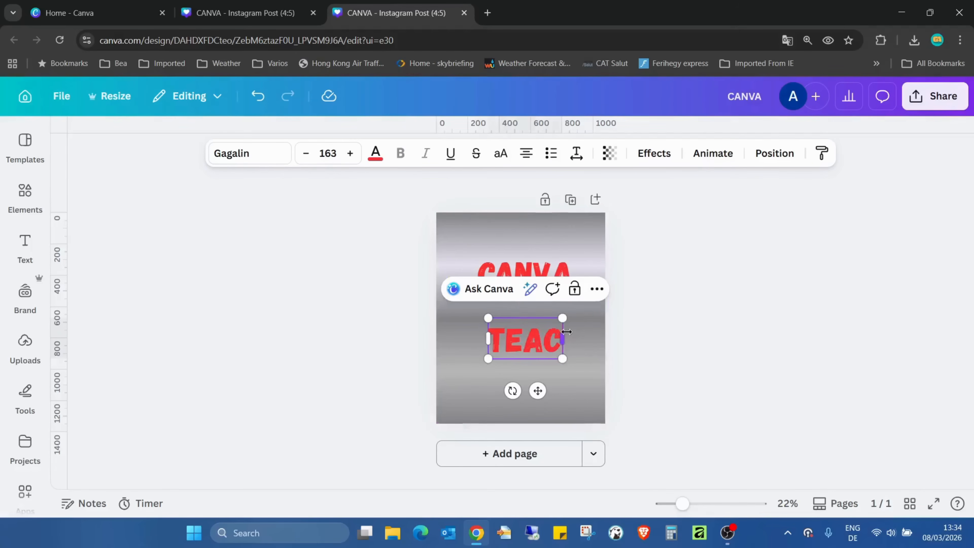
{"action": "type", "text": "HER"}
{"action": "left_click", "coordinate": [635, 334]}
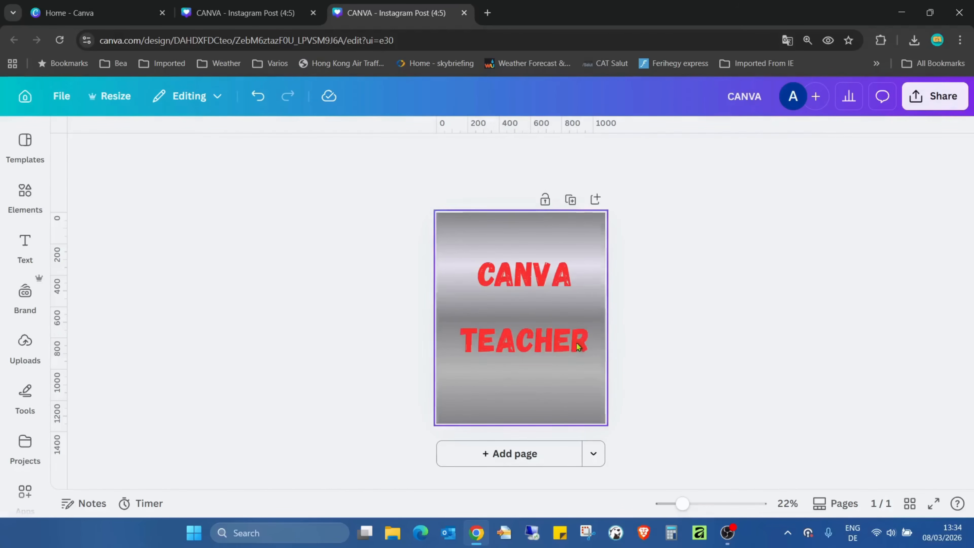
Shift TEACHER slightly to the page's horizontal centre and bring CANVA down directly above it.
{"action": "left_click", "coordinate": [558, 342]}
{"action": "mouse_move", "coordinate": [558, 342]}
{"action": "left_mouse_down"}
{"action": "mouse_move", "coordinate": [562, 314]}
{"action": "mouse_move", "coordinate": [554, 344]}
{"action": "left_mouse_up"}
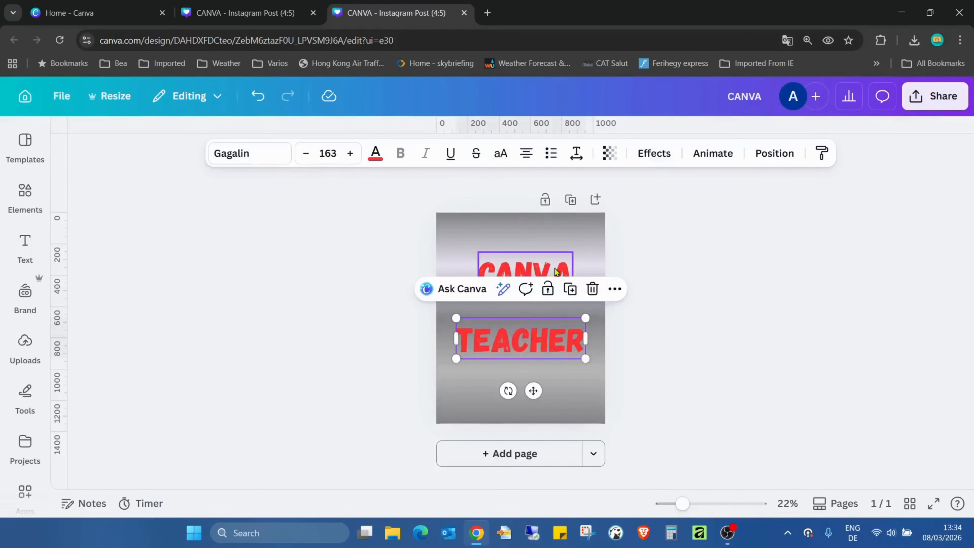
{"action": "left_click_drag", "start_coordinate": [552, 269], "coordinate": [551, 298]}
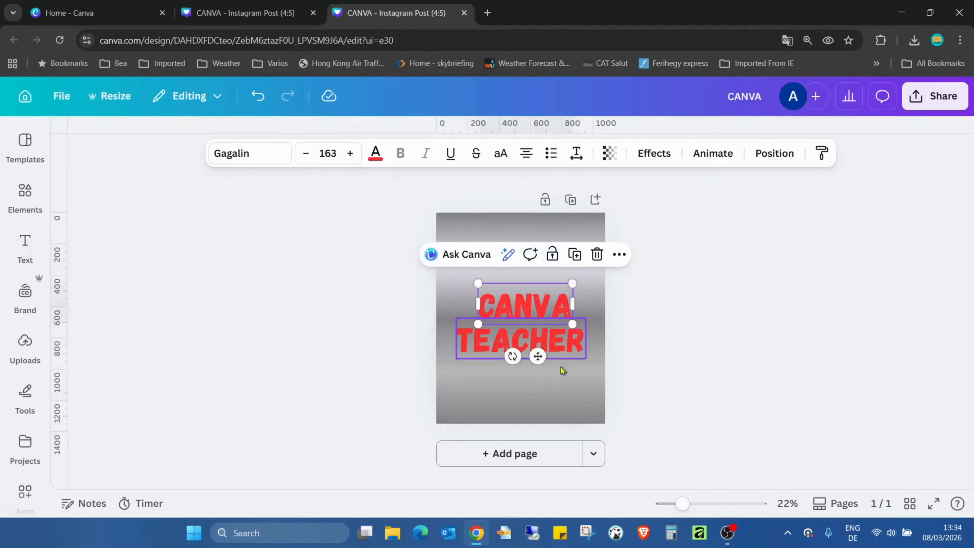
{"action": "left_click_drag", "start_coordinate": [683, 503], "coordinate": [691, 504]}
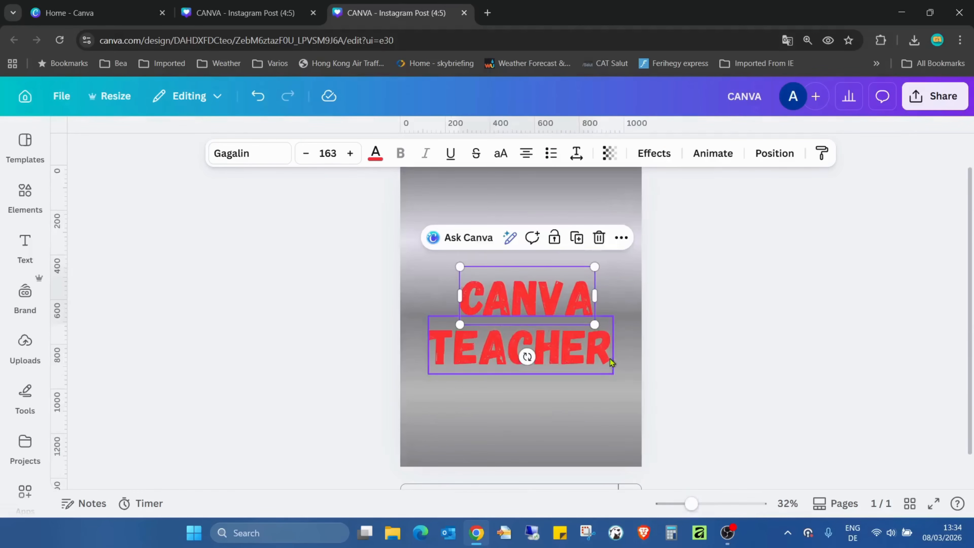
Align CANVA to the page centre horizontally and nudge it down closer to TEACHER.
{"action": "left_click", "coordinate": [772, 157]}
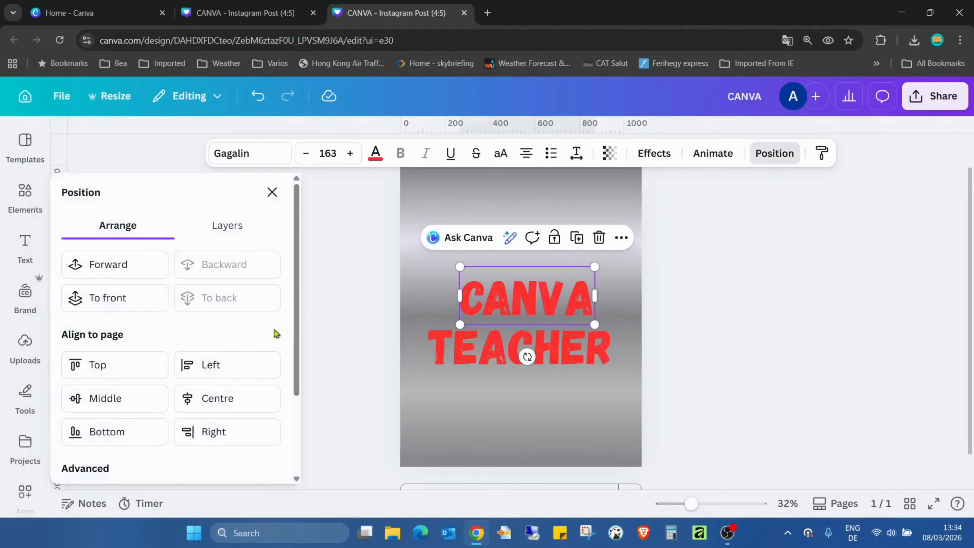
{"action": "left_click", "coordinate": [219, 399]}
{"action": "left_click", "coordinate": [595, 359]}
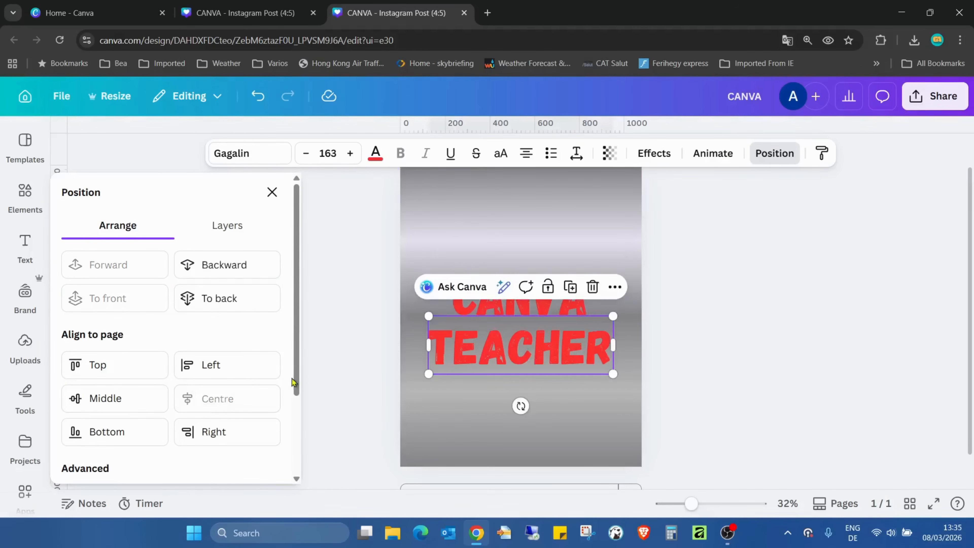
{"action": "left_click", "coordinate": [833, 344]}
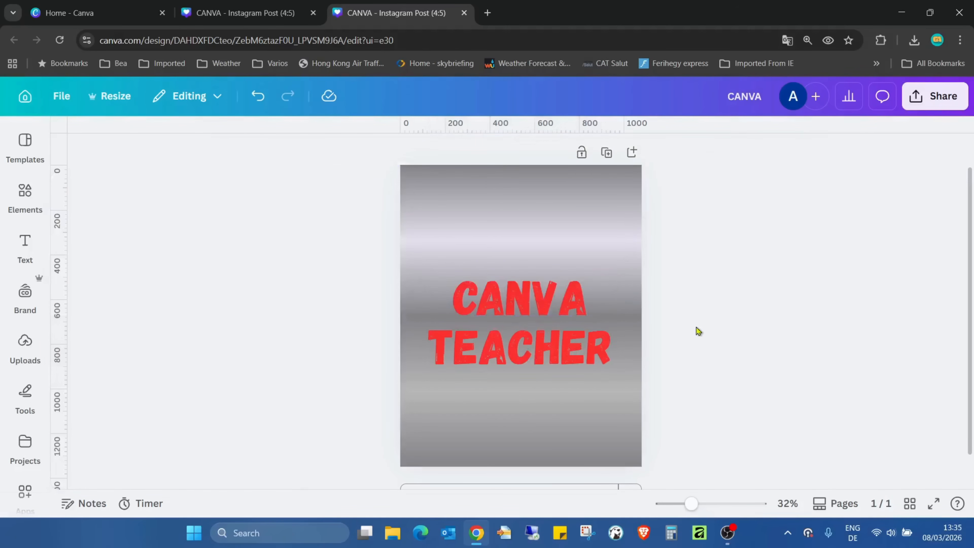
{"action": "left_click", "coordinate": [560, 306]}
{"action": "left_click_drag", "start_coordinate": [559, 307], "coordinate": [561, 308]}
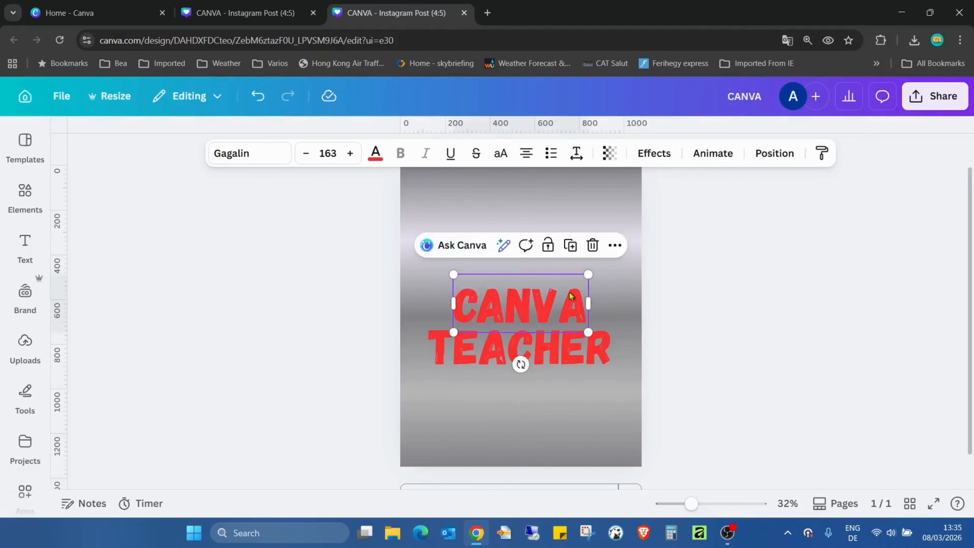
Group CANVA and TEACHER, align the group to the vertical middle of the page, and ungroup them again.
{"action": "left_click", "coordinate": [498, 232]}
{"action": "left_click_drag", "start_coordinate": [497, 231], "coordinate": [567, 409]}
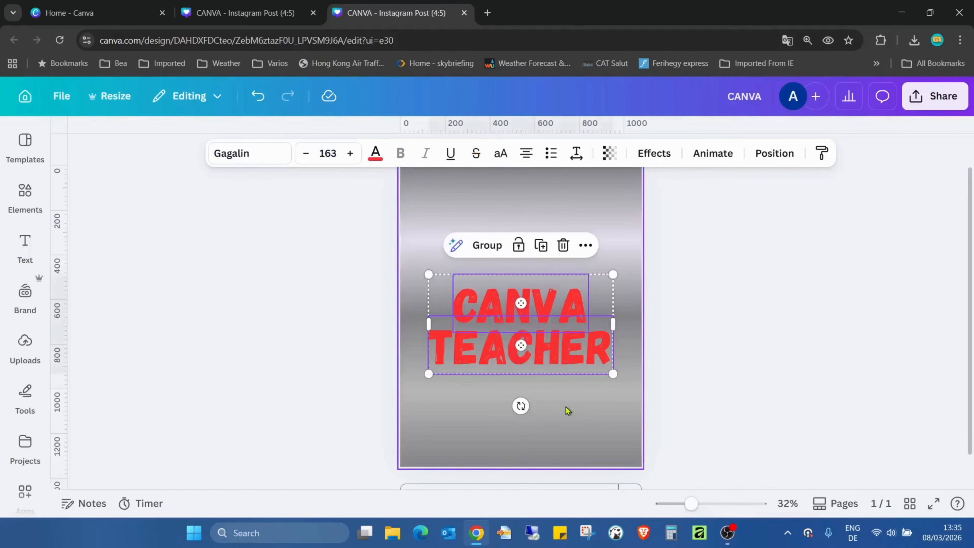
{"action": "left_click", "coordinate": [484, 245]}
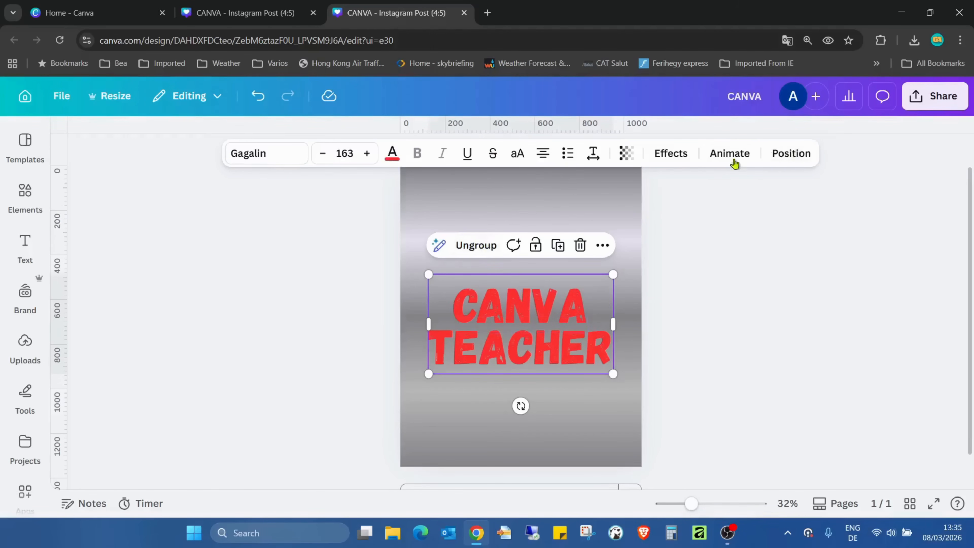
{"action": "left_click", "coordinate": [791, 154]}
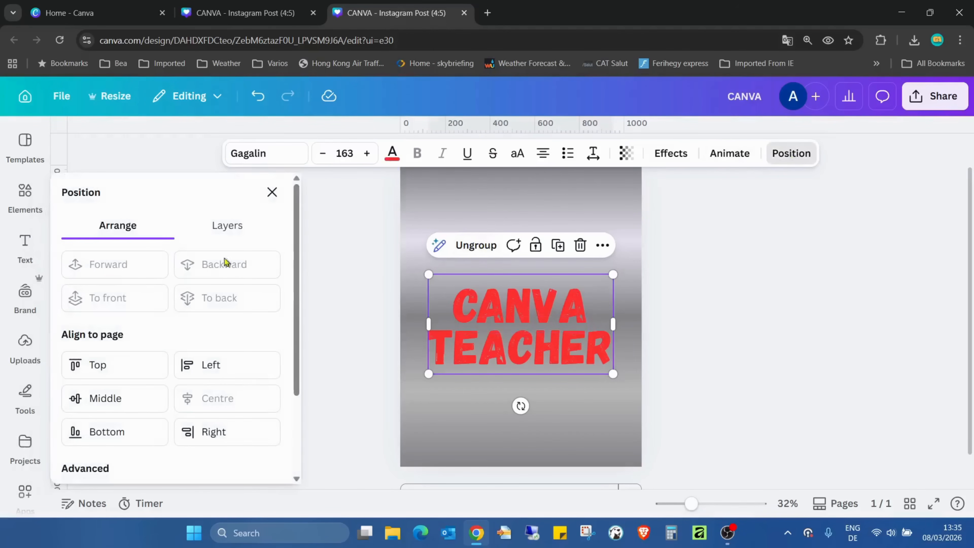
{"action": "left_click", "coordinate": [114, 401]}
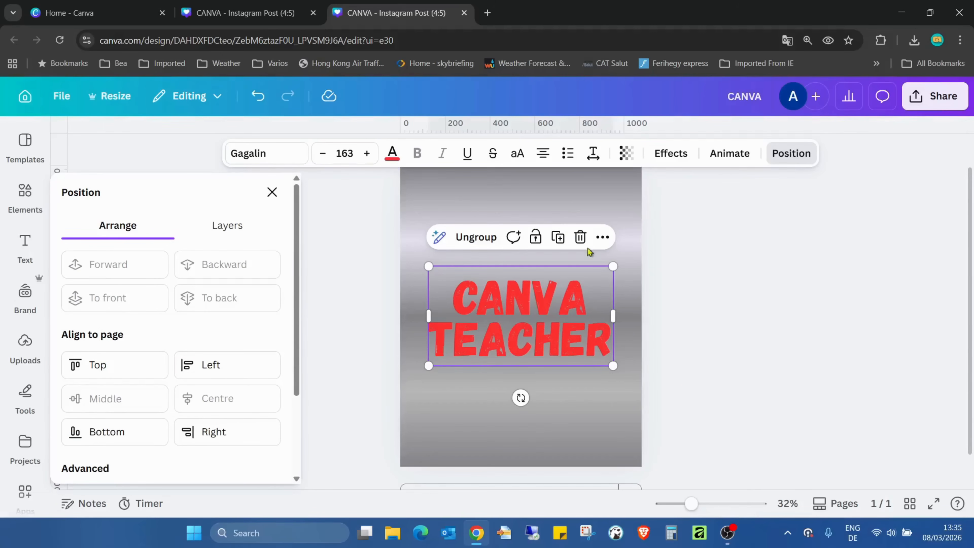
{"action": "left_click", "coordinate": [466, 237]}
{"action": "left_click", "coordinate": [922, 318]}
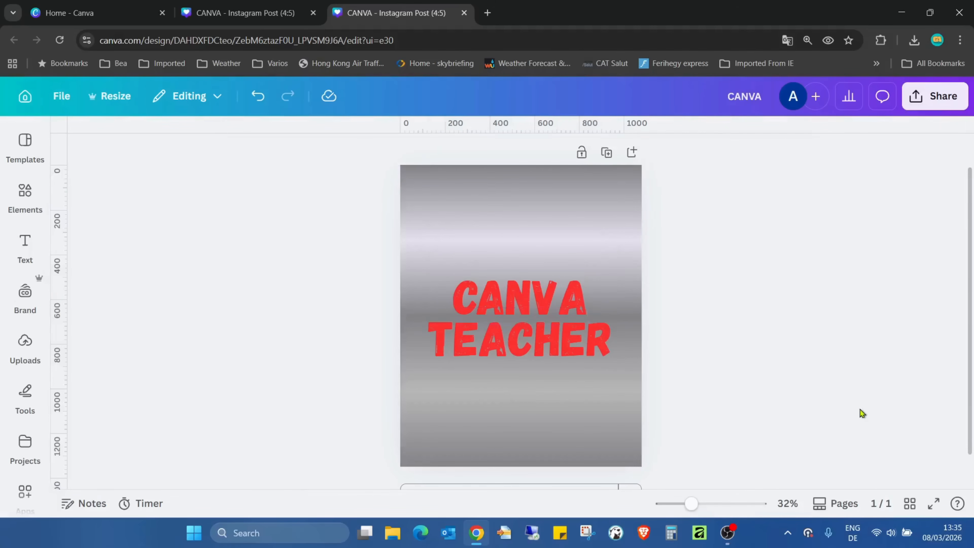
Select both text lines and scale them up together to font size 197, nearly filling the page width.
{"action": "mouse_move", "coordinate": [692, 504]}
{"action": "left_mouse_down"}
{"action": "mouse_move", "coordinate": [682, 505]}
{"action": "mouse_move", "coordinate": [699, 512]}
{"action": "left_mouse_up"}
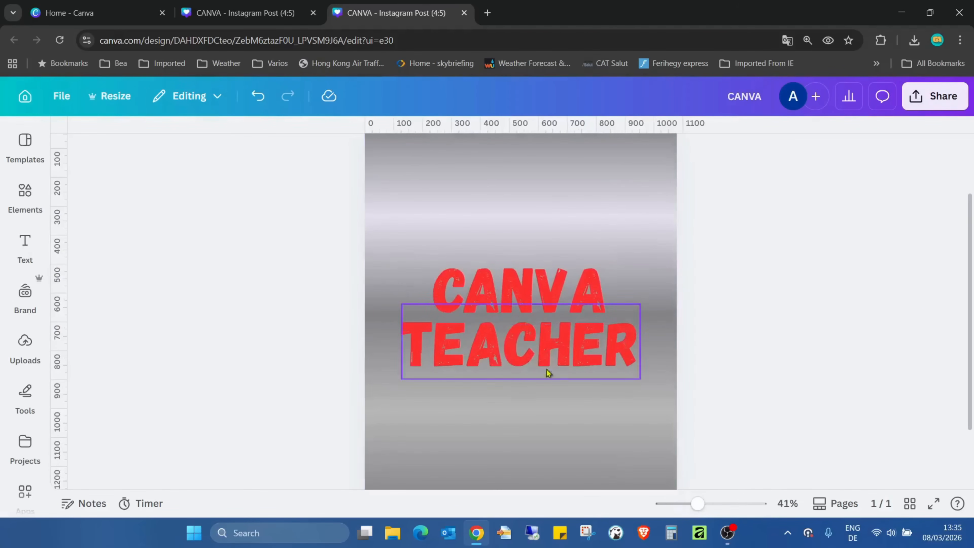
{"action": "left_click_drag", "start_coordinate": [385, 240], "coordinate": [657, 443]}
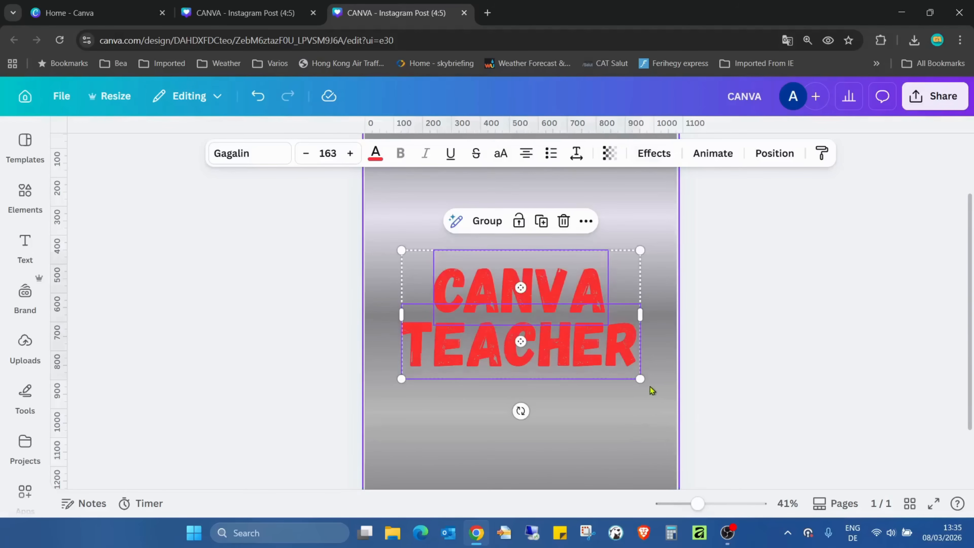
{"action": "left_click_drag", "start_coordinate": [640, 380], "coordinate": [597, 370]}
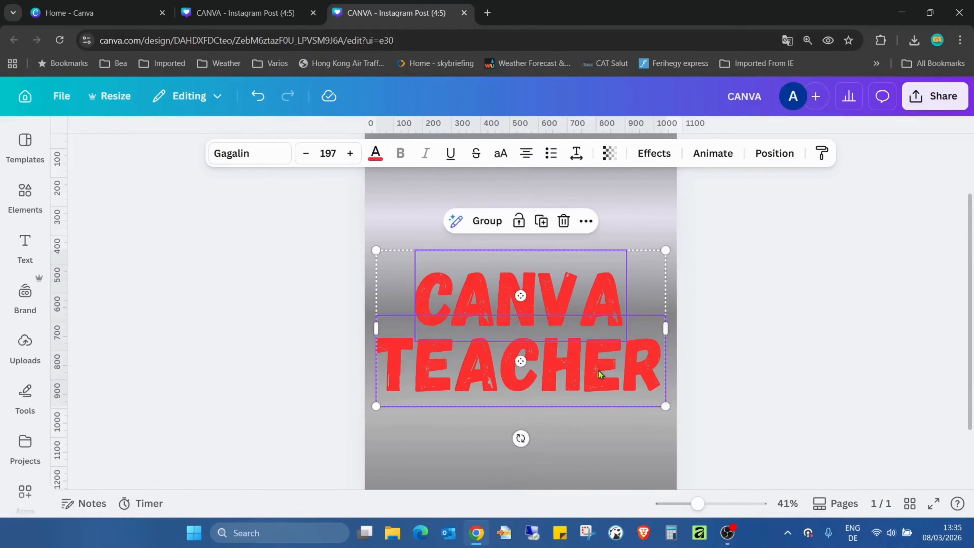
{"action": "left_click", "coordinate": [655, 202]}
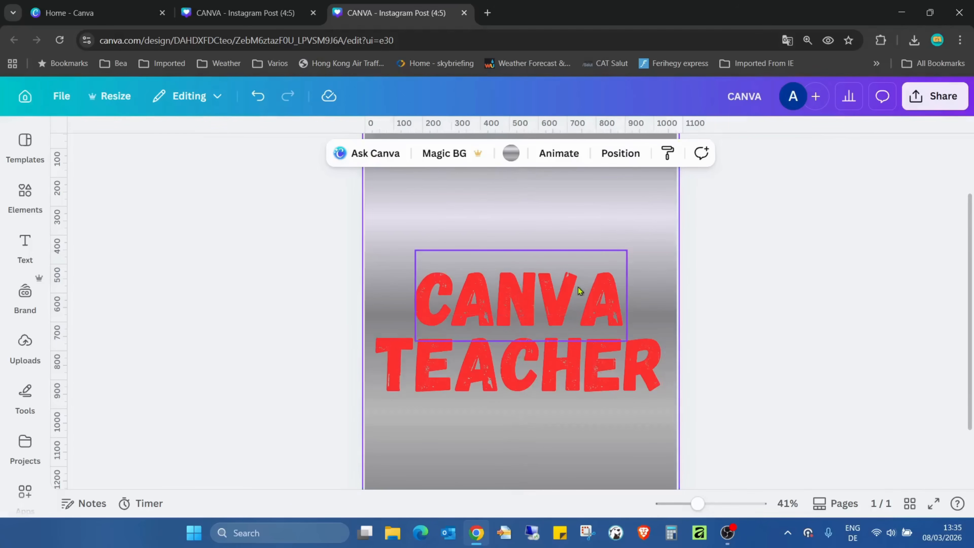
Move the CANVA text down slightly to tighten the gap to TEACHER.
{"action": "left_click", "coordinate": [570, 295]}
{"action": "left_click", "coordinate": [570, 294]}
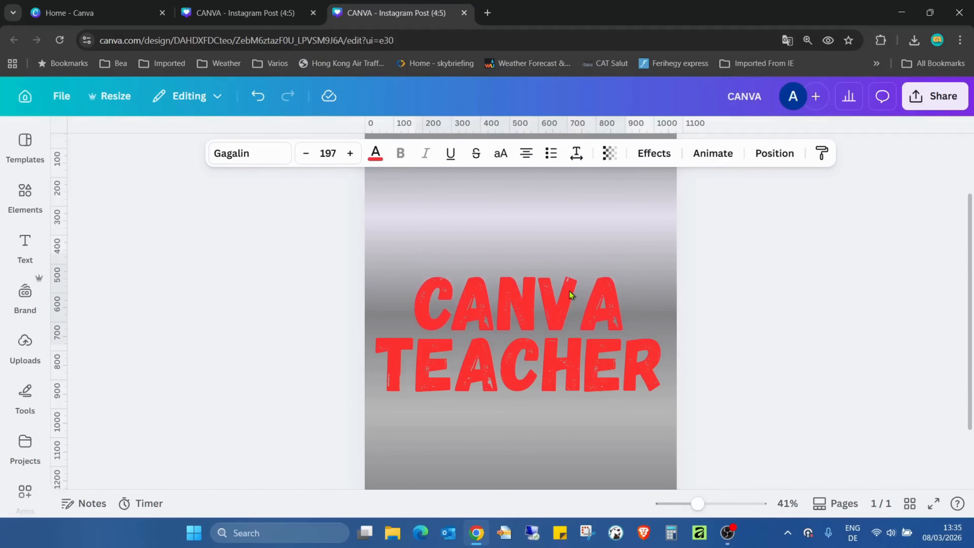
{"action": "left_click", "coordinate": [568, 304]}
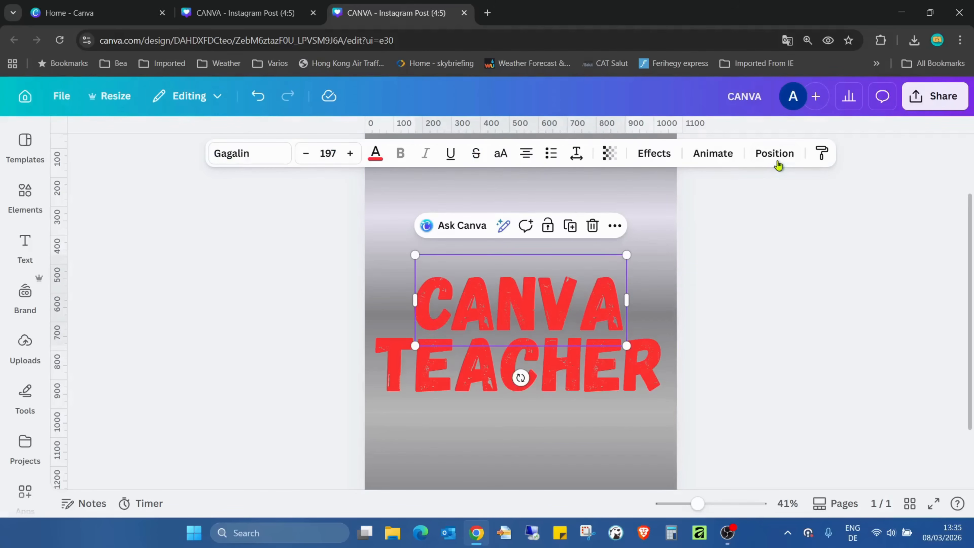
Align TEACHER to the page centre horizontally and position it closely beneath CANVA without overlapping.
{"action": "left_click", "coordinate": [775, 153]}
{"action": "left_click", "coordinate": [186, 374]}
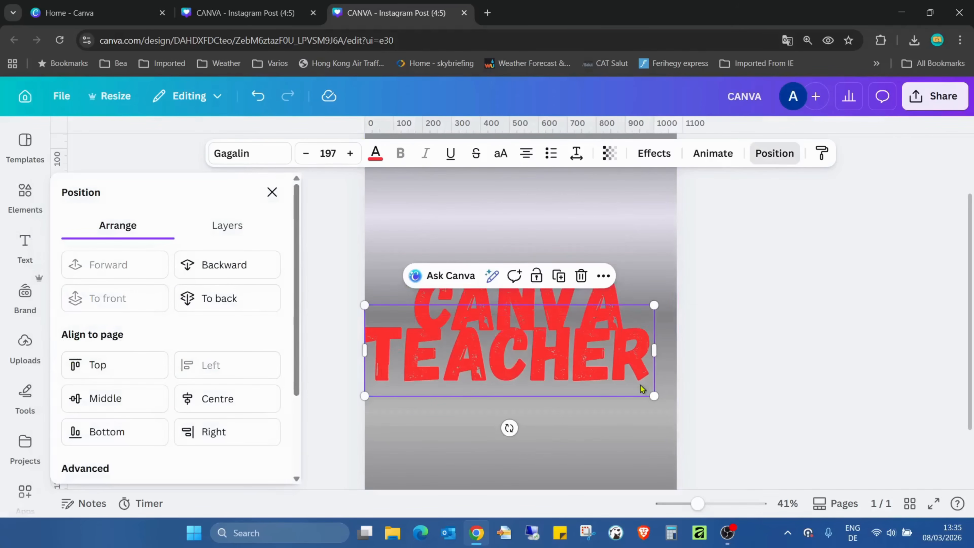
{"action": "left_click", "coordinate": [273, 392]}
{"action": "double_click", "coordinate": [513, 355]}
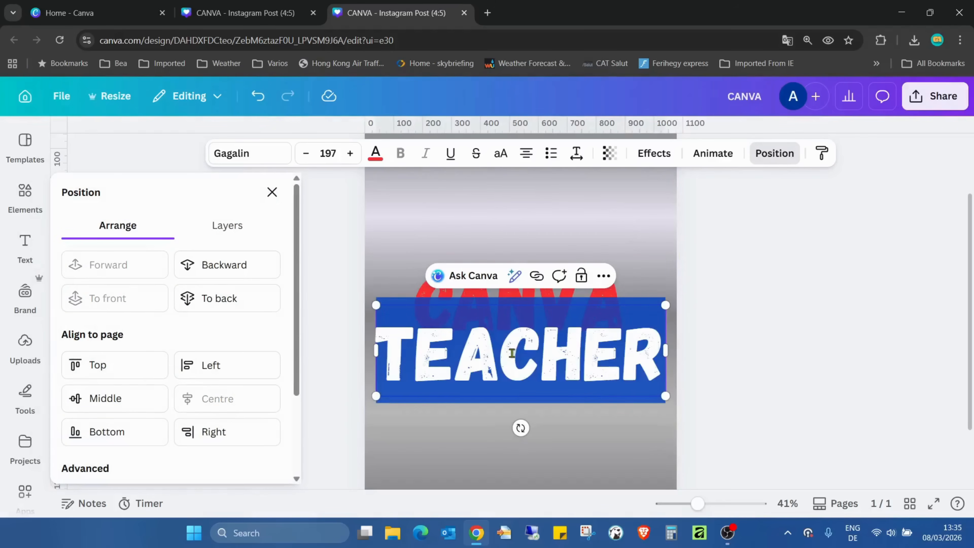
{"action": "left_click", "coordinate": [637, 231]}
{"action": "left_click", "coordinate": [605, 363]}
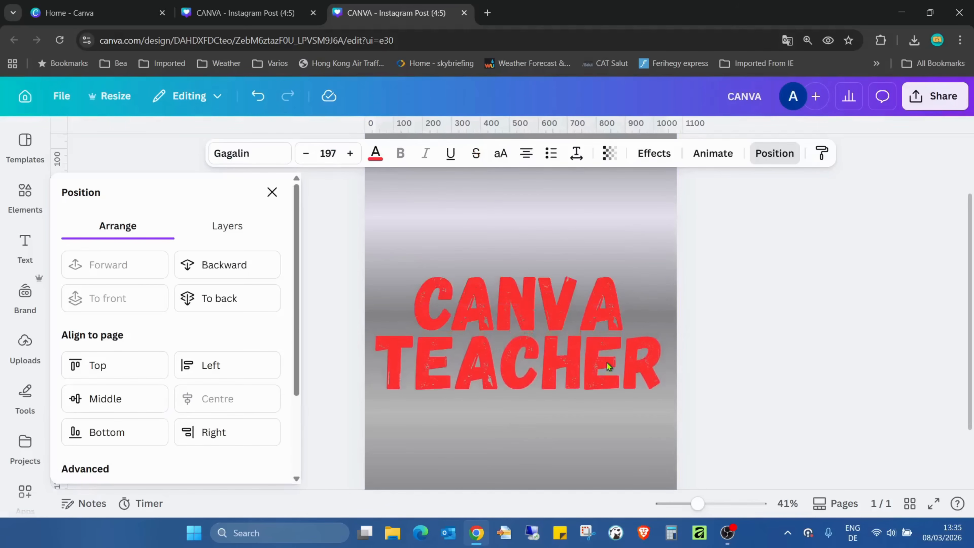
{"action": "left_click", "coordinate": [585, 252]}
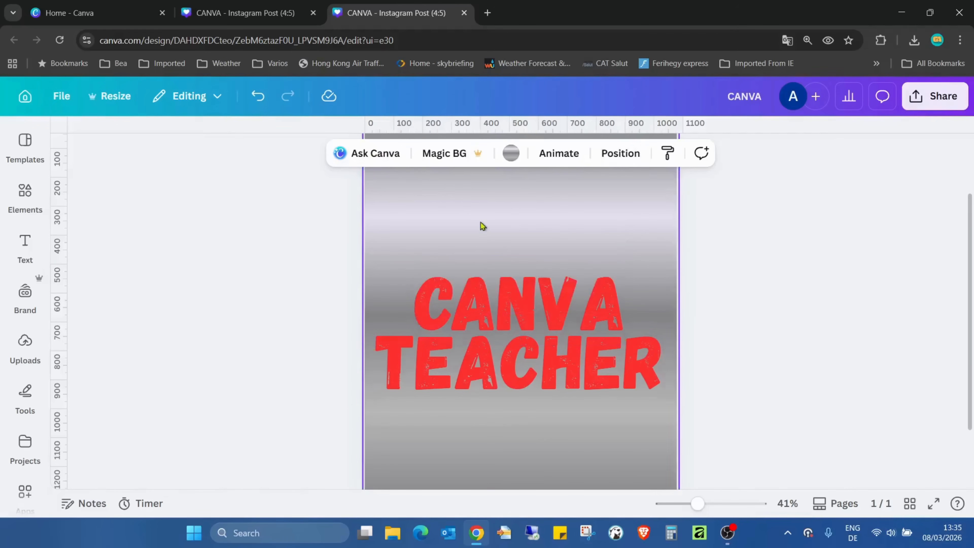
Group the repositioned CANVA and TEACHER lines, align them to the vertical middle of the page, and ungroup them.
{"action": "left_click_drag", "start_coordinate": [480, 214], "coordinate": [559, 447]}
{"action": "left_click", "coordinate": [486, 231]}
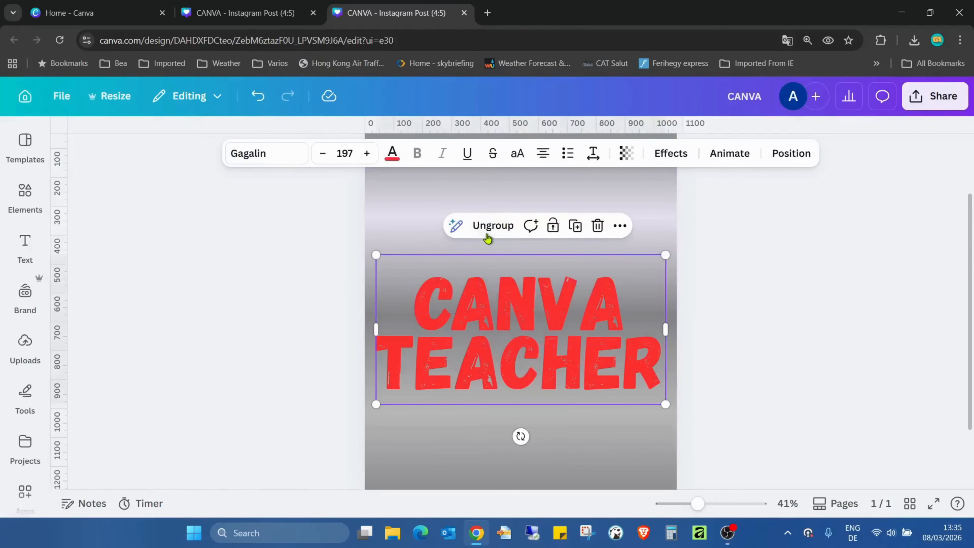
{"action": "left_click", "coordinate": [790, 153]}
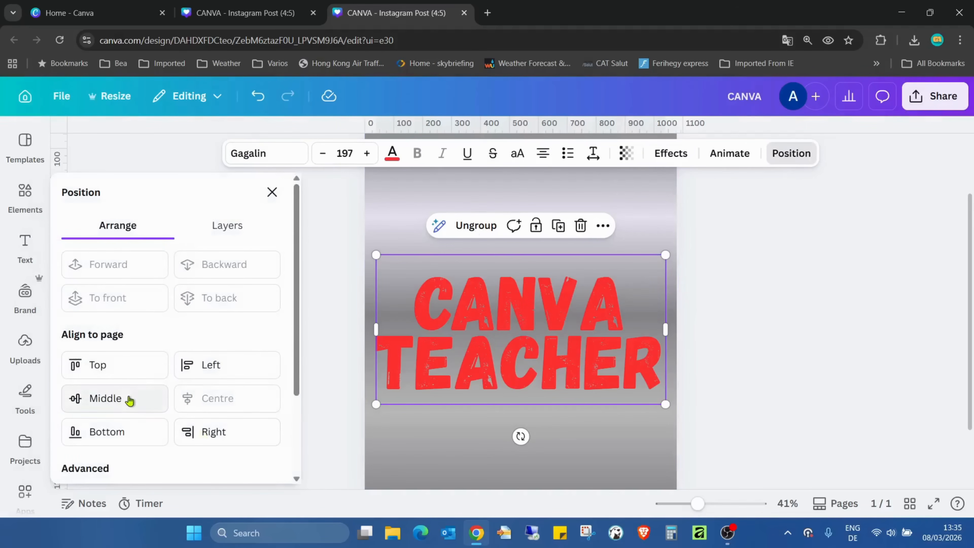
{"action": "left_click", "coordinate": [129, 400]}
{"action": "left_click", "coordinate": [493, 215]}
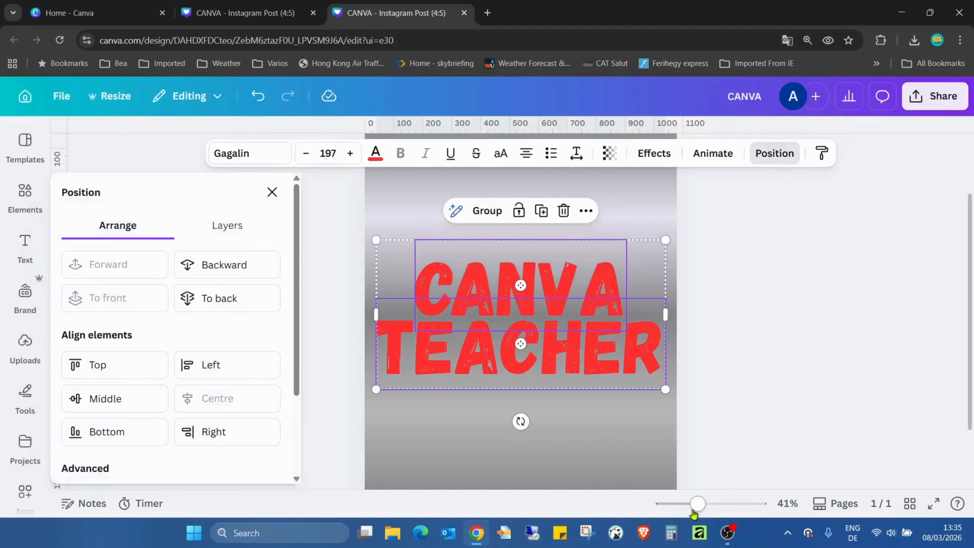
Duplicate the CANVA text twice and place both copies centred below TEACHER, one beneath the other.
{"action": "mouse_move", "coordinate": [698, 503]}
{"action": "left_mouse_down"}
{"action": "mouse_move", "coordinate": [676, 507]}
{"action": "mouse_move", "coordinate": [685, 505]}
{"action": "left_mouse_up"}
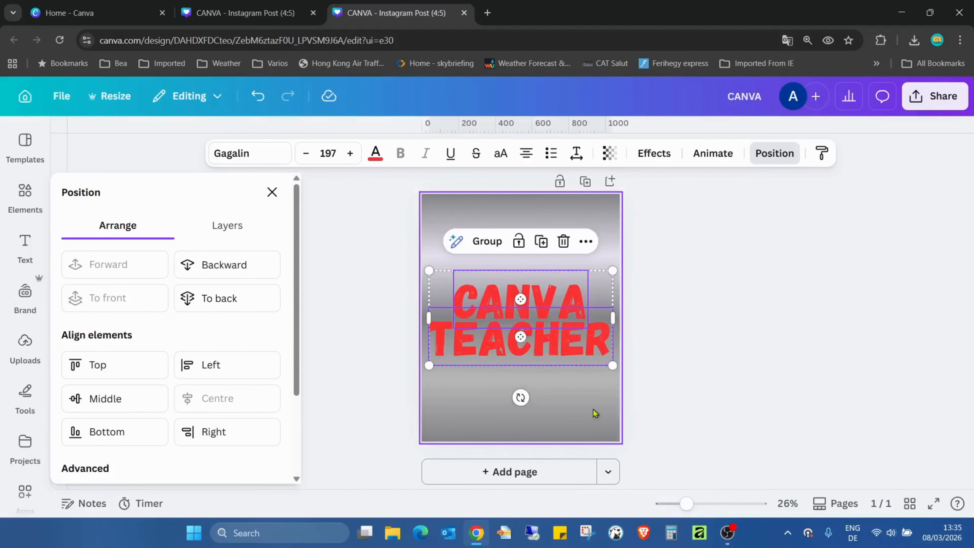
{"action": "left_click", "coordinate": [592, 409]}
{"action": "left_click", "coordinate": [559, 297]}
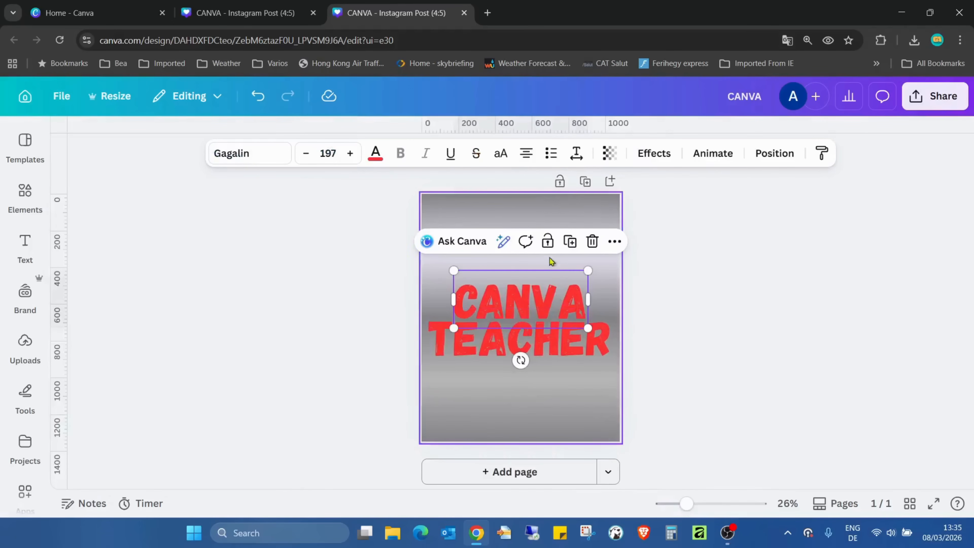
{"action": "left_click", "coordinate": [571, 242]}
{"action": "left_click", "coordinate": [572, 244]}
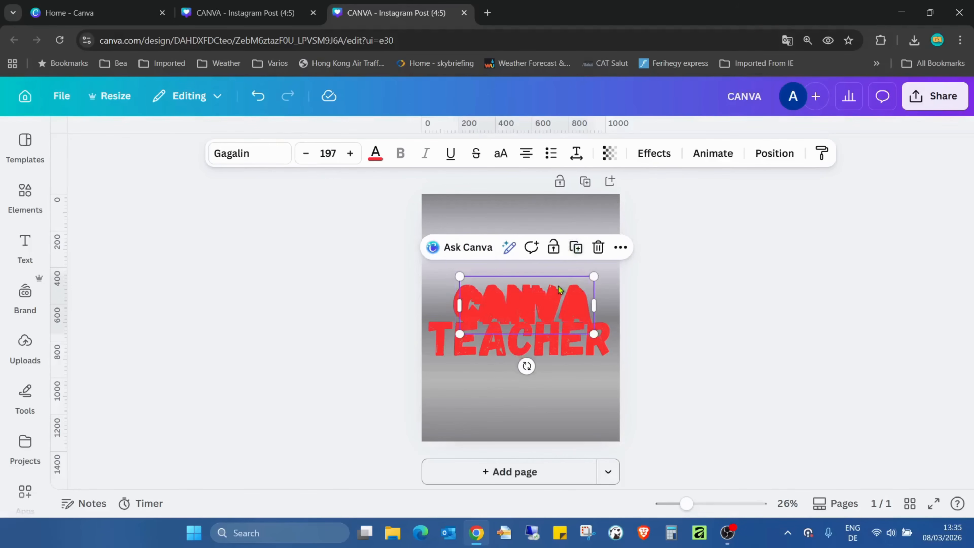
{"action": "left_click_drag", "start_coordinate": [560, 303], "coordinate": [550, 377]}
{"action": "left_click", "coordinate": [568, 268]}
Apply the Outline text effect to the original CANVA text above TEACHER.
{"action": "left_click", "coordinate": [561, 292]}
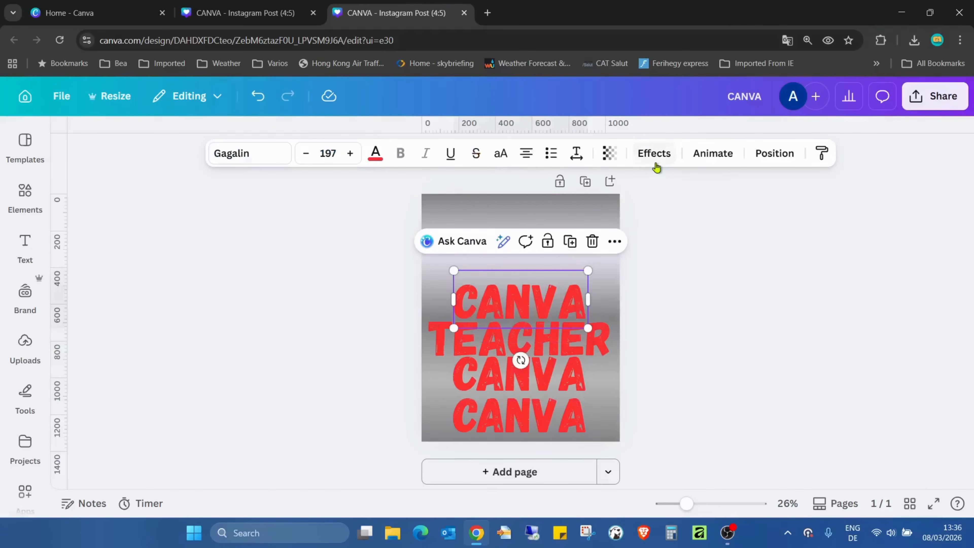
{"action": "left_click", "coordinate": [654, 154]}
{"action": "left_click", "coordinate": [266, 378]}
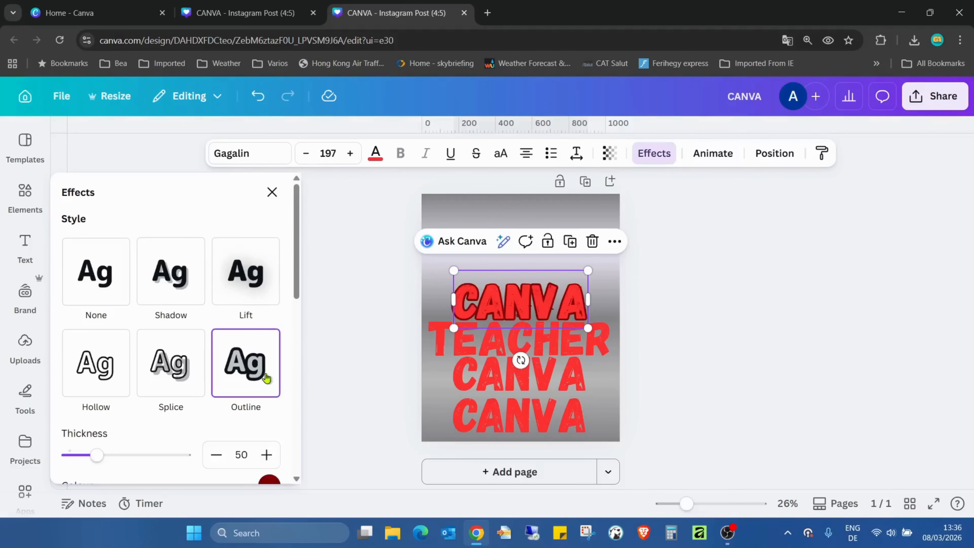
{"action": "left_click", "coordinate": [782, 280]}
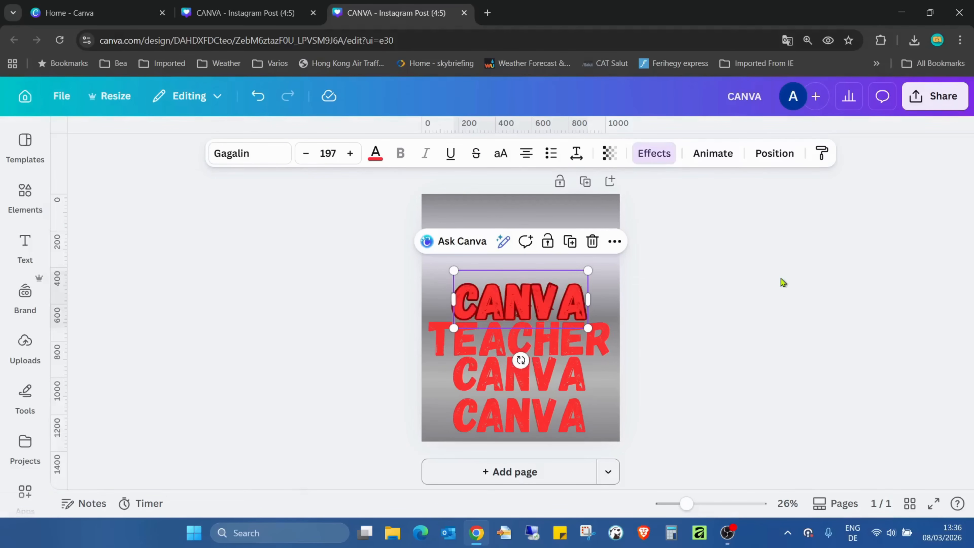
Stack the upper CANVA copy exactly over the outlined CANVA and change its text colour to yellow.
{"action": "left_click", "coordinate": [550, 372]}
{"action": "left_click_drag", "start_coordinate": [550, 372], "coordinate": [553, 294]}
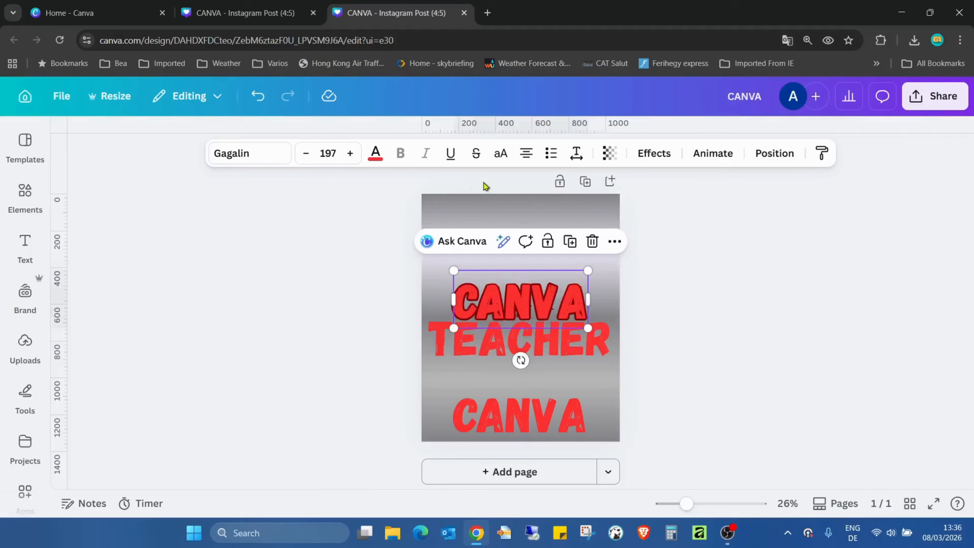
{"action": "left_click", "coordinate": [376, 153]}
{"action": "scroll", "coordinate": [129, 374], "scroll_direction": "down", "scroll_amount": 3}
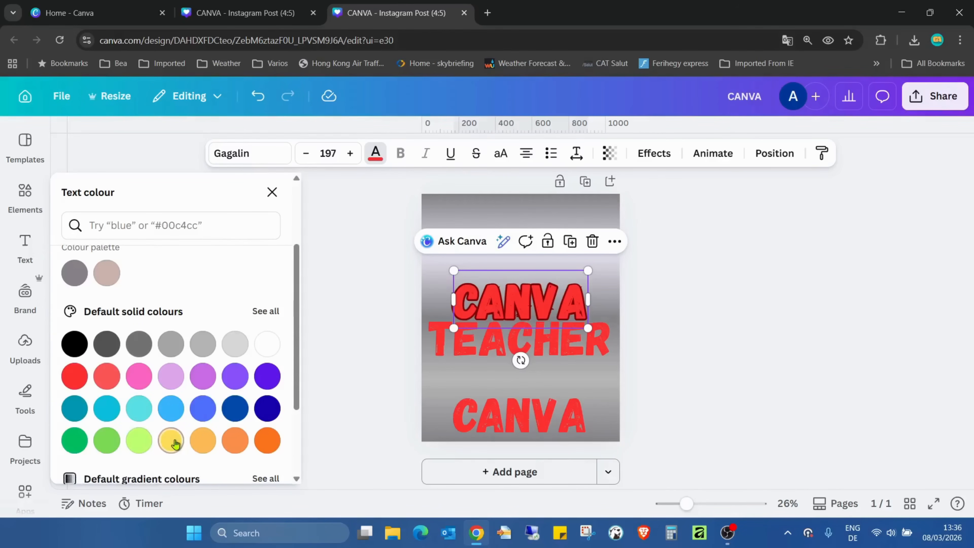
{"action": "left_click", "coordinate": [175, 444]}
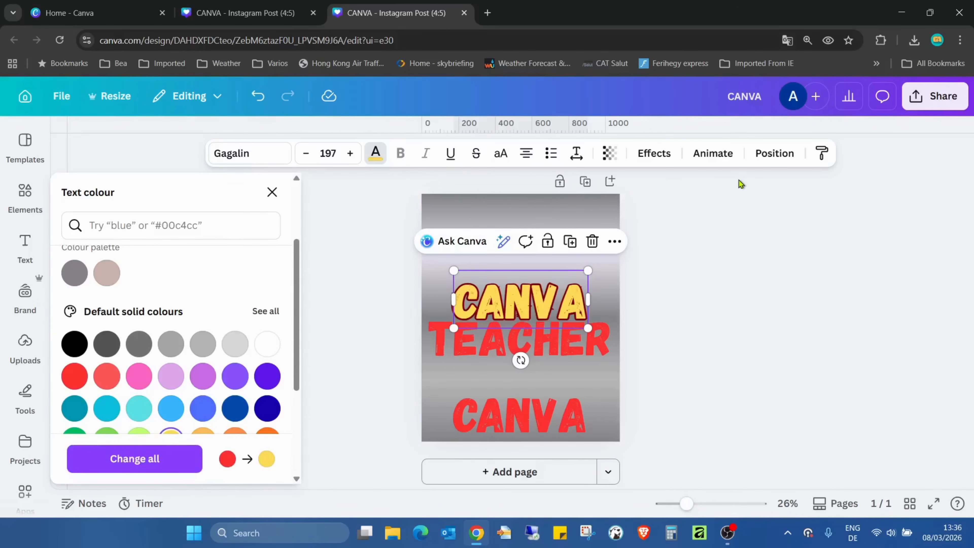
Animate the yellow CANVA with Typewriter on enter and slow its speed to roughly a quarter of the range.
{"action": "left_click", "coordinate": [723, 155]}
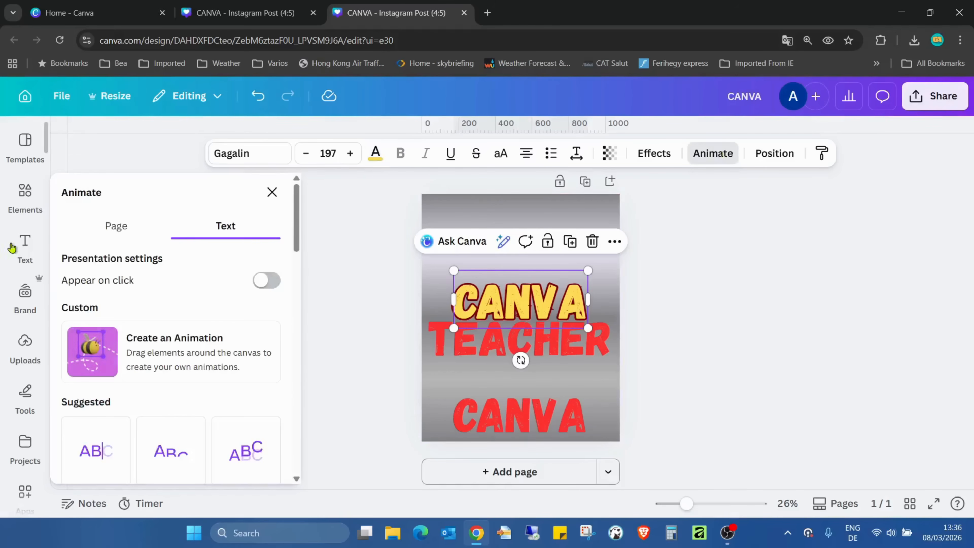
{"action": "scroll", "coordinate": [114, 297], "scroll_direction": "down", "scroll_amount": 3}
{"action": "left_click", "coordinate": [86, 345]}
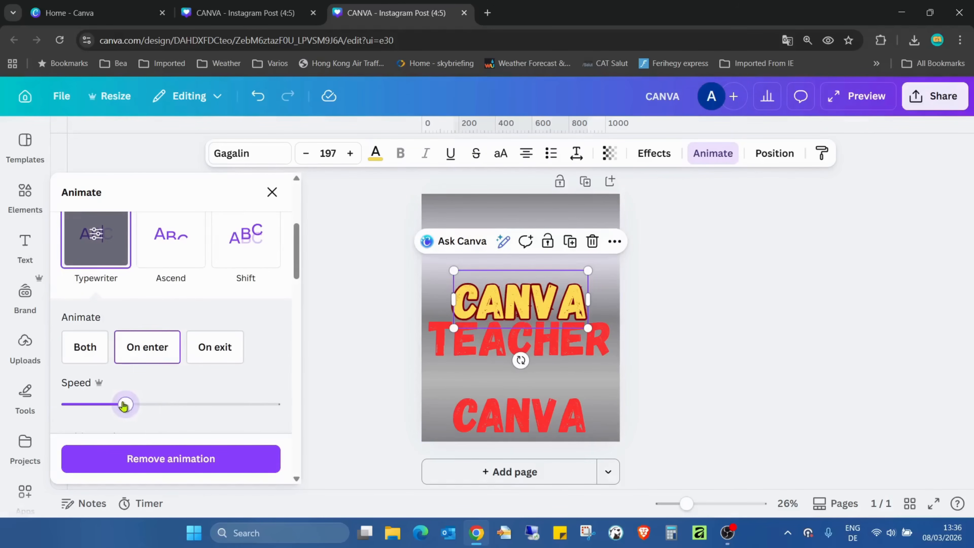
{"action": "left_click_drag", "start_coordinate": [123, 405], "coordinate": [113, 405]}
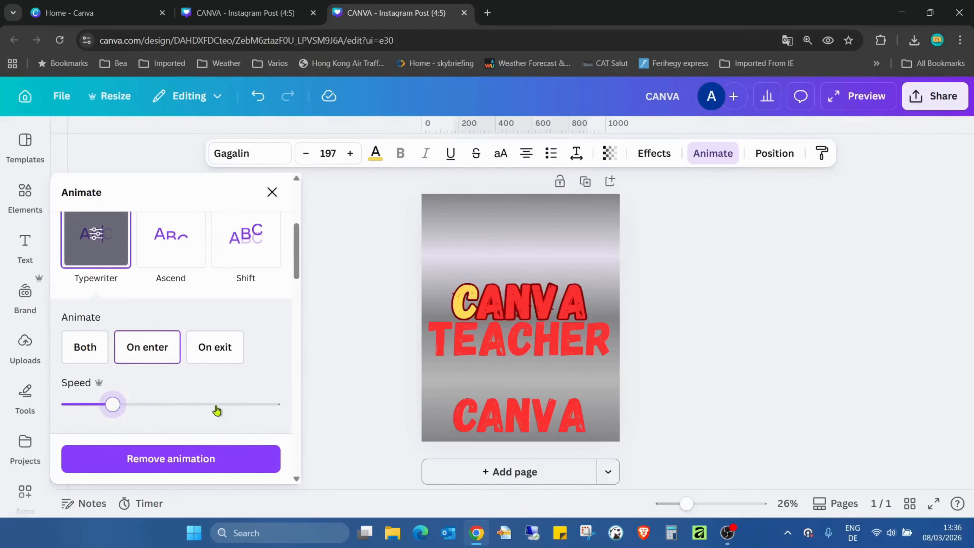
Stack the remaining red CANVA copy over the yellow one and give it an even slower Typewriter animation on enter.
{"action": "left_click", "coordinate": [562, 416]}
{"action": "left_click_drag", "start_coordinate": [562, 415], "coordinate": [559, 297]}
{"action": "left_click", "coordinate": [89, 248]}
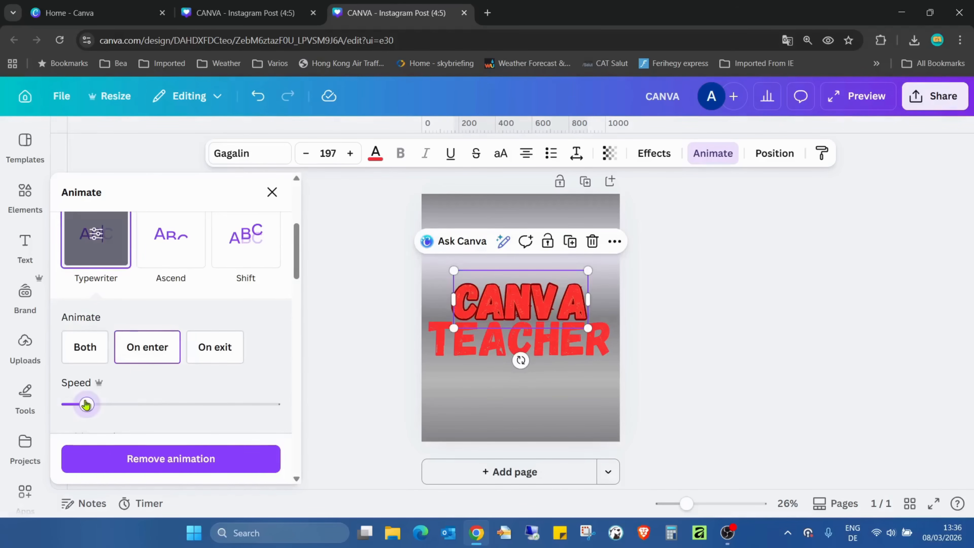
{"action": "left_click_drag", "start_coordinate": [86, 404], "coordinate": [80, 405]}
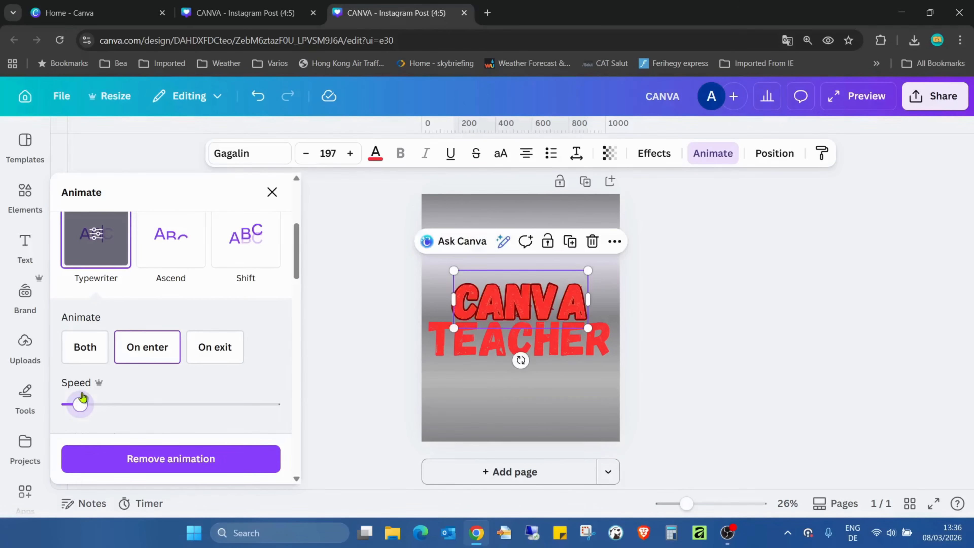
{"action": "left_click", "coordinate": [705, 315]}
Duplicate the TEACHER text twice and place both copies centred below it, one beneath the other.
{"action": "left_click", "coordinate": [569, 345]}
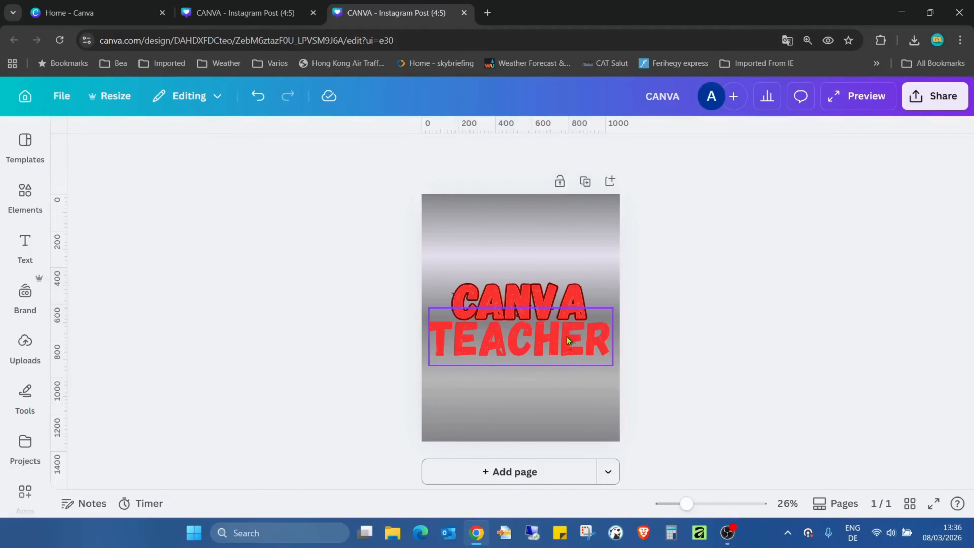
{"action": "left_click", "coordinate": [577, 280]}
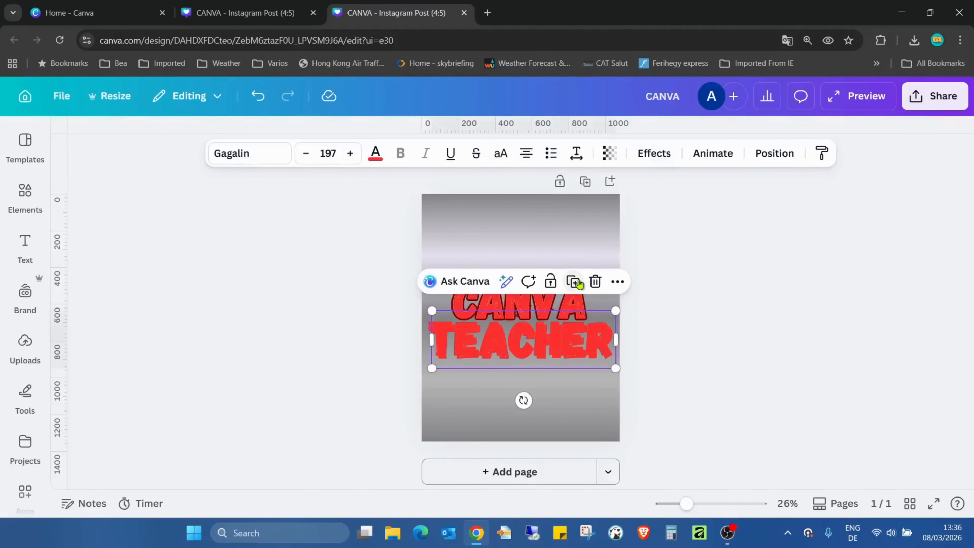
{"action": "left_click_drag", "start_coordinate": [559, 311], "coordinate": [557, 399]}
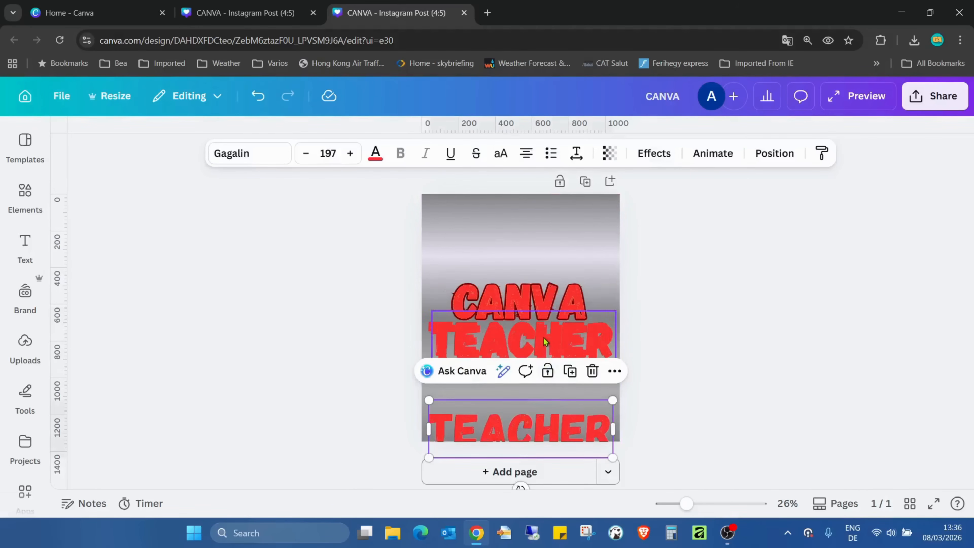
{"action": "left_click_drag", "start_coordinate": [545, 342], "coordinate": [539, 386]}
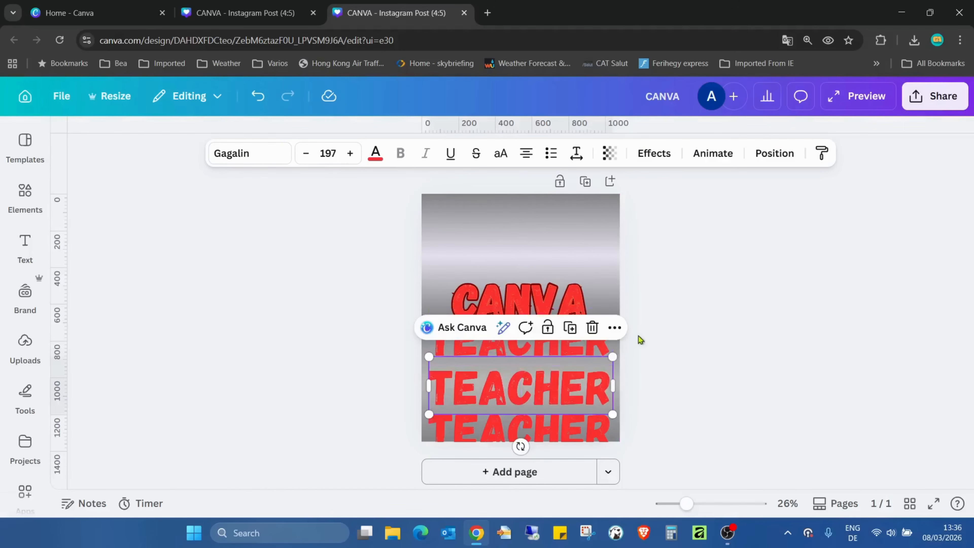
Apply the Outline text effect to the original TEACHER text directly beneath CANVA.
{"action": "left_click", "coordinate": [580, 345]}
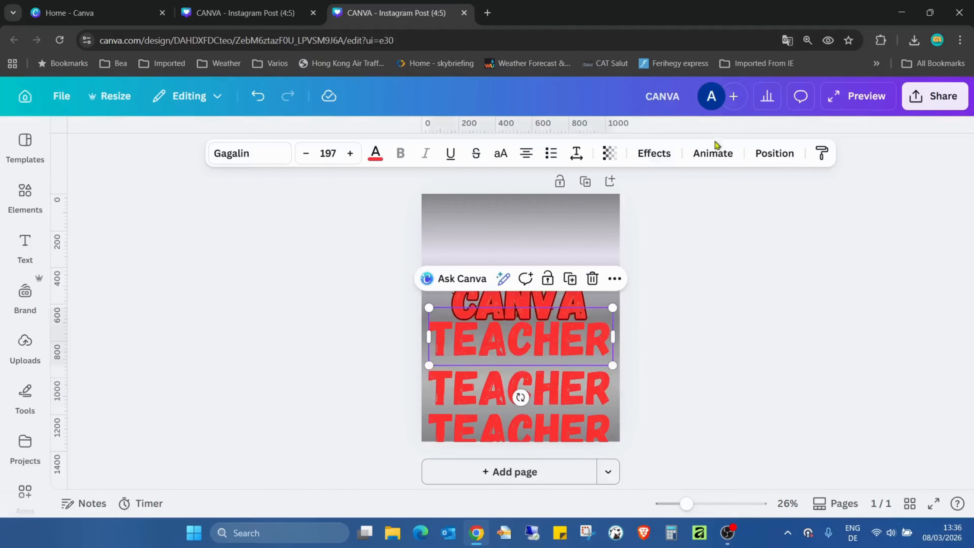
{"action": "left_click", "coordinate": [655, 153]}
{"action": "left_click", "coordinate": [270, 338]}
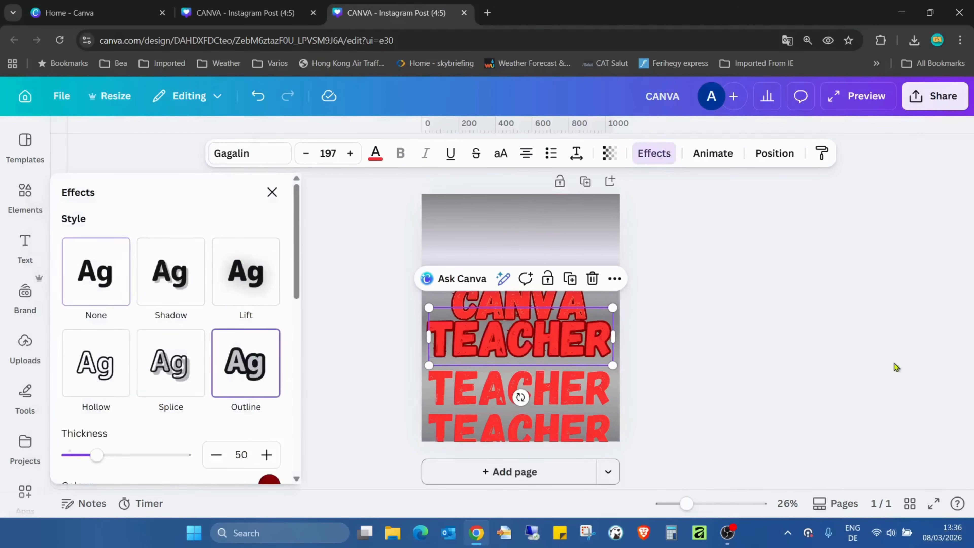
{"action": "left_click", "coordinate": [750, 296]}
Stack the upper TEACHER copy exactly over the outlined TEACHER and change its text colour to yellow.
{"action": "left_click_drag", "start_coordinate": [574, 384], "coordinate": [571, 327]}
{"action": "left_click", "coordinate": [368, 156]}
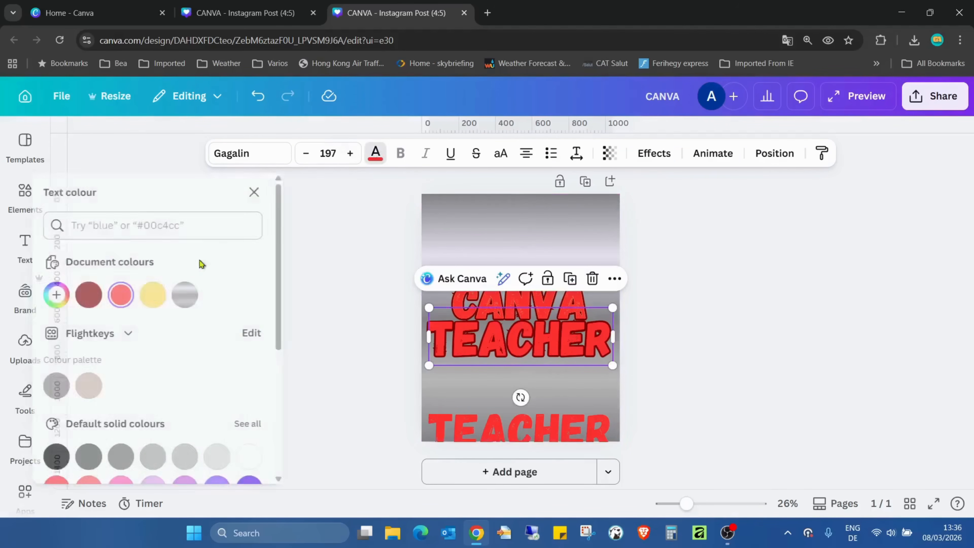
{"action": "left_click", "coordinate": [181, 295]}
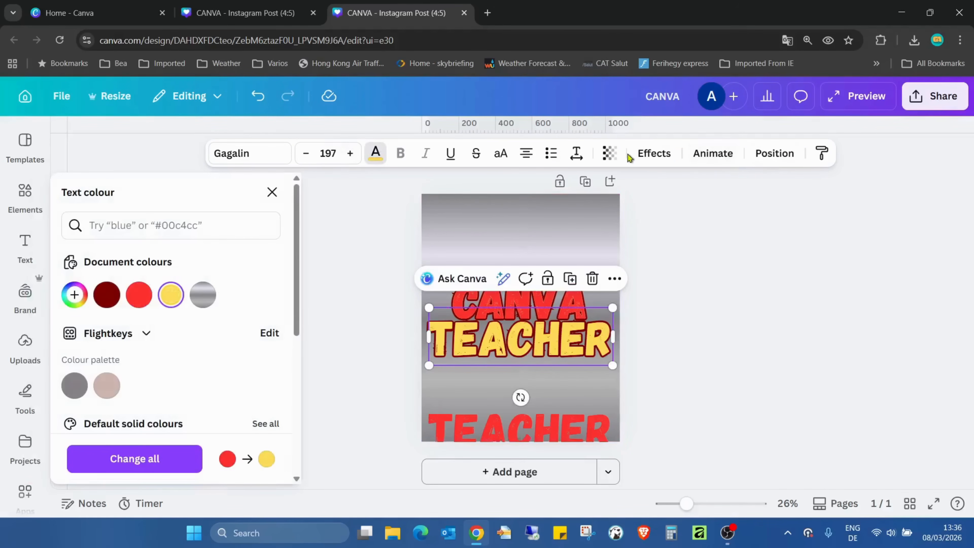
Animate the yellow TEACHER with Typewriter on enter and reduce its speed to the low end of the range.
{"action": "left_click", "coordinate": [712, 153]}
{"action": "scroll", "coordinate": [147, 365], "scroll_direction": "down", "scroll_amount": 3}
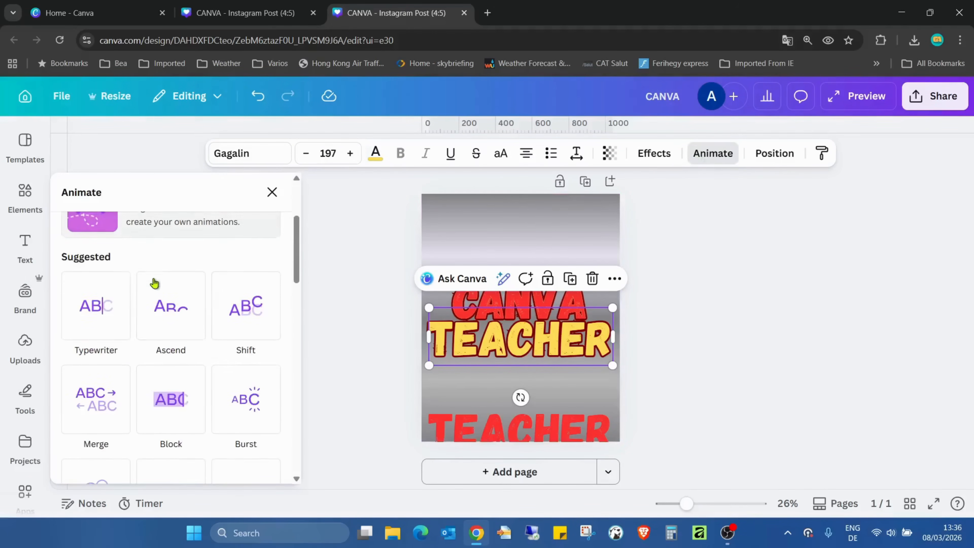
{"action": "left_click", "coordinate": [90, 295]}
{"action": "scroll", "coordinate": [91, 295], "scroll_direction": "down", "scroll_amount": 2}
{"action": "left_click_drag", "start_coordinate": [156, 404], "coordinate": [93, 404]}
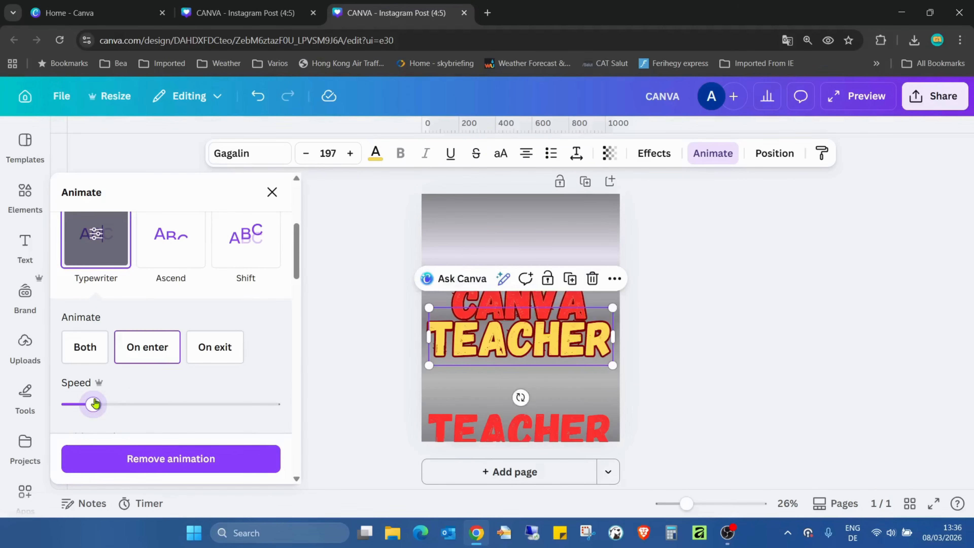
Stack the last red TEACHER copy over the yellow one and animate it with Typewriter on enter at nearly the slowest speed.
{"action": "left_click", "coordinate": [472, 410]}
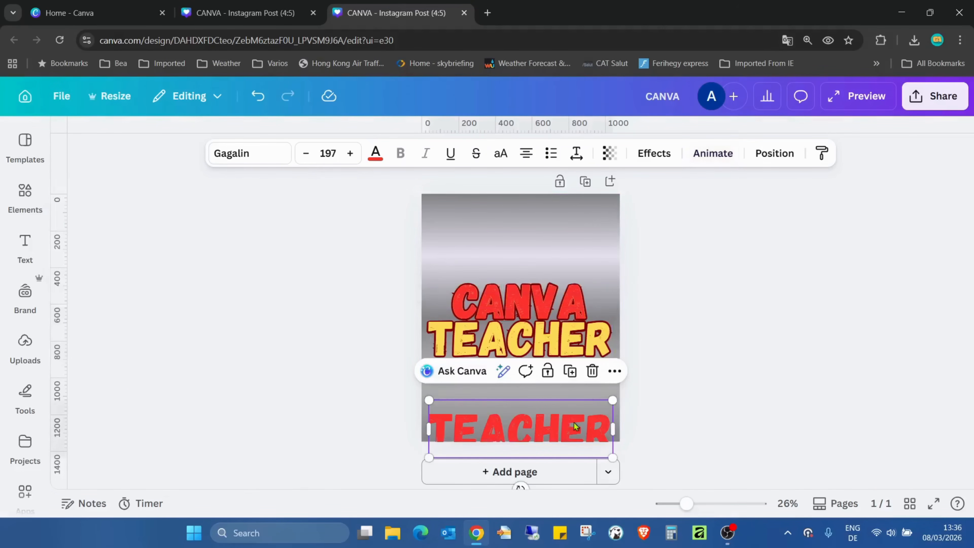
{"action": "left_click_drag", "start_coordinate": [574, 425], "coordinate": [572, 329]}
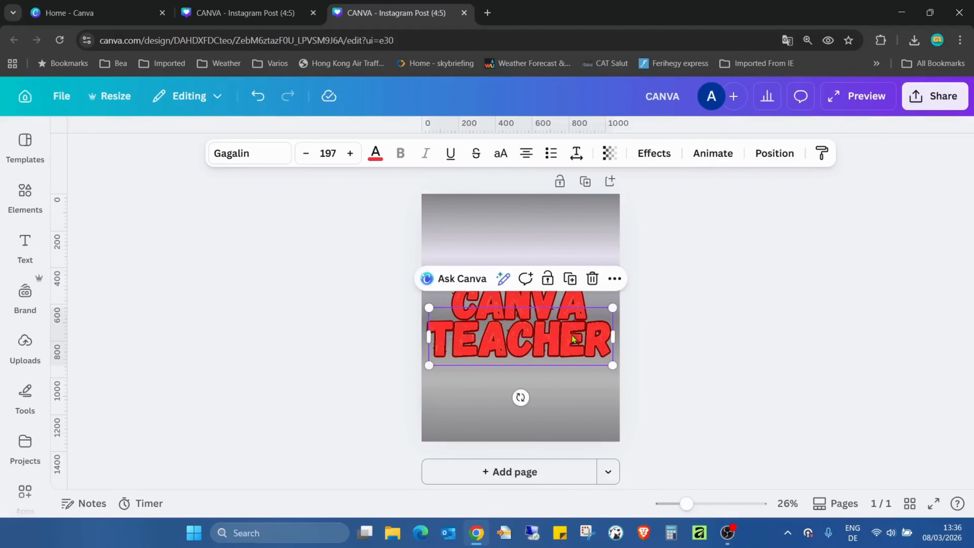
{"action": "left_click", "coordinate": [705, 163]}
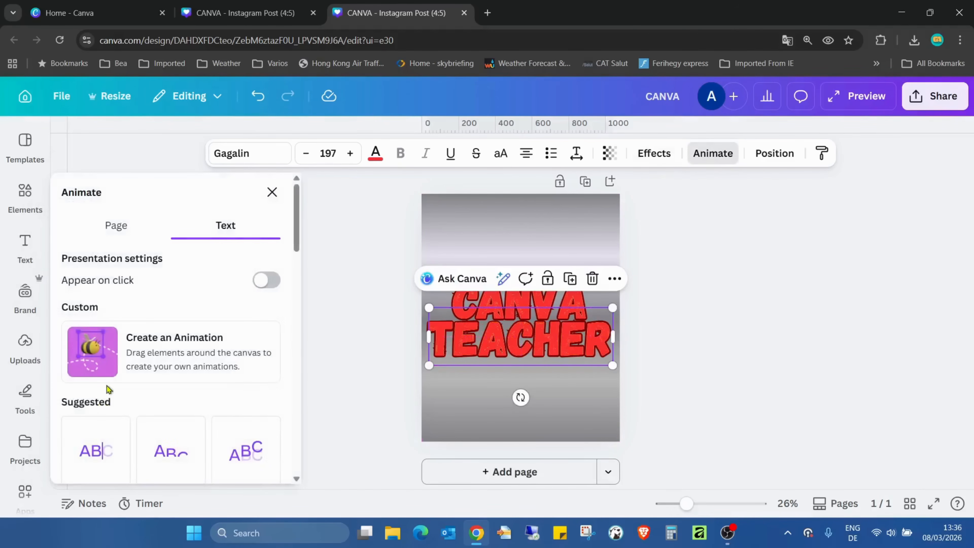
{"action": "scroll", "coordinate": [135, 345], "scroll_direction": "down", "scroll_amount": 3}
{"action": "left_click", "coordinate": [88, 345]}
{"action": "left_click_drag", "start_coordinate": [163, 404], "coordinate": [71, 403]}
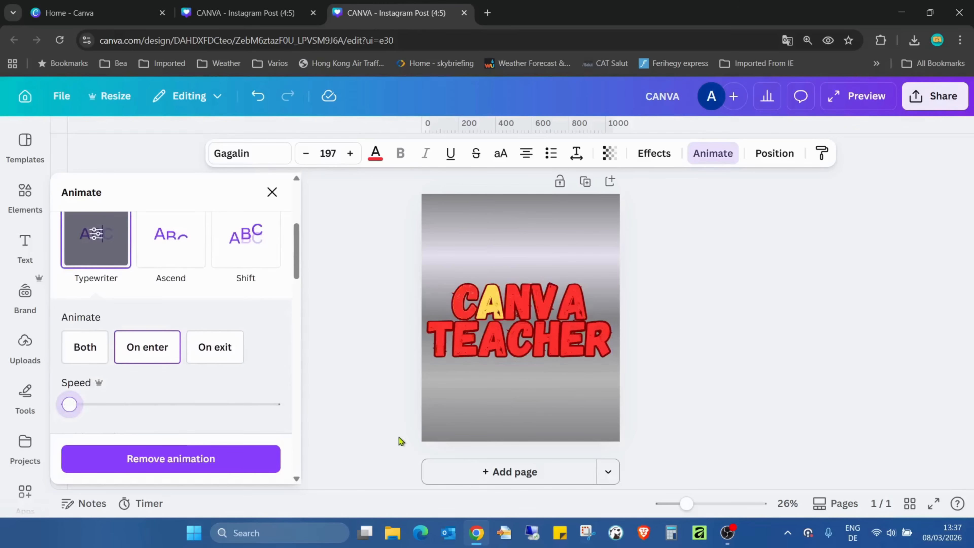
{"action": "left_click", "coordinate": [777, 356]}
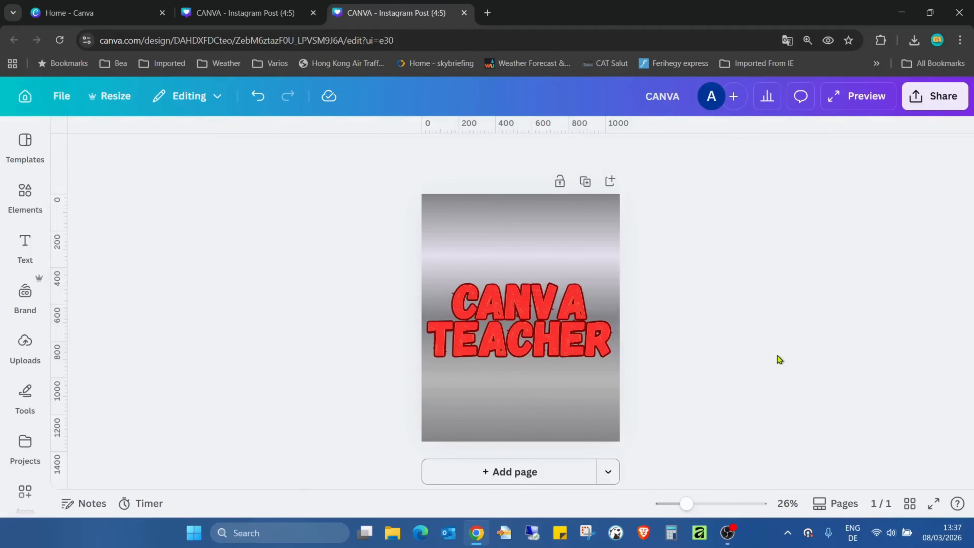
Play the animated design in full screen and return to the editor.
{"action": "left_click", "coordinate": [934, 503]}
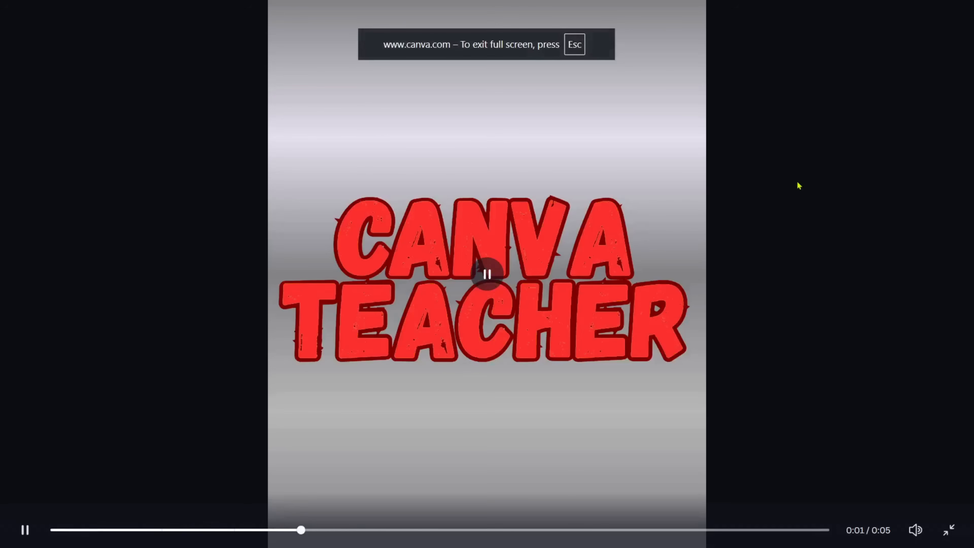
{"action": "key", "text": "Escape"}
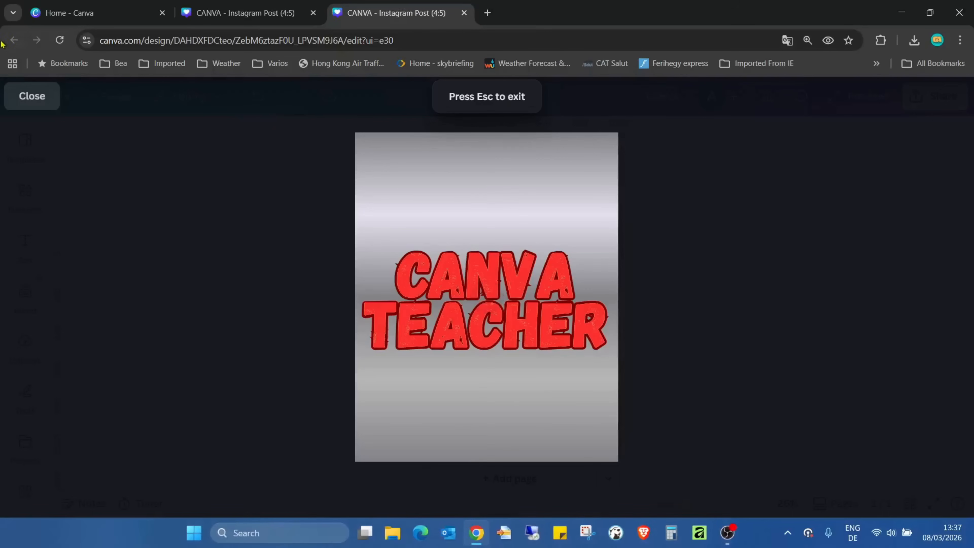
{"action": "left_click", "coordinate": [36, 107]}
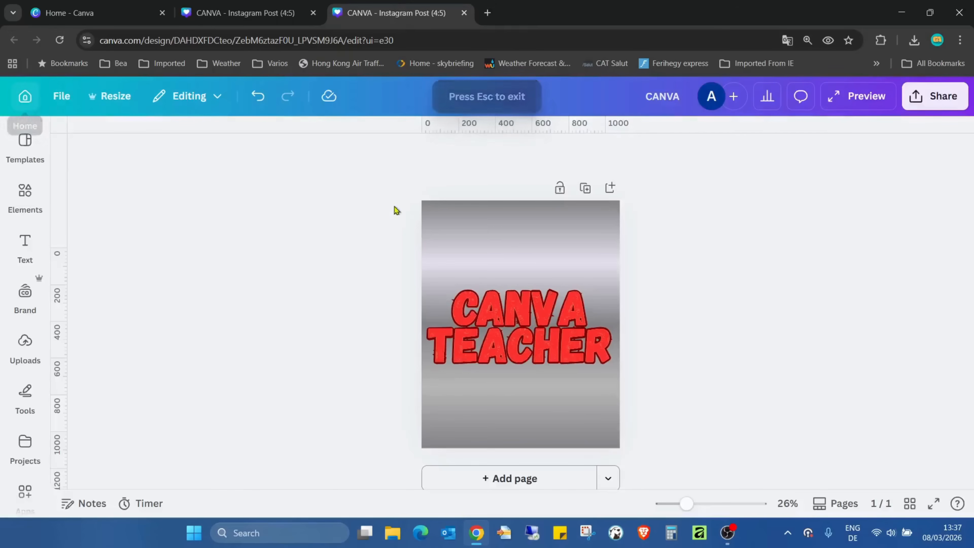
Set the page duration to 3 seconds, play the design in full screen and return to the editor.
{"action": "left_click", "coordinate": [597, 225]}
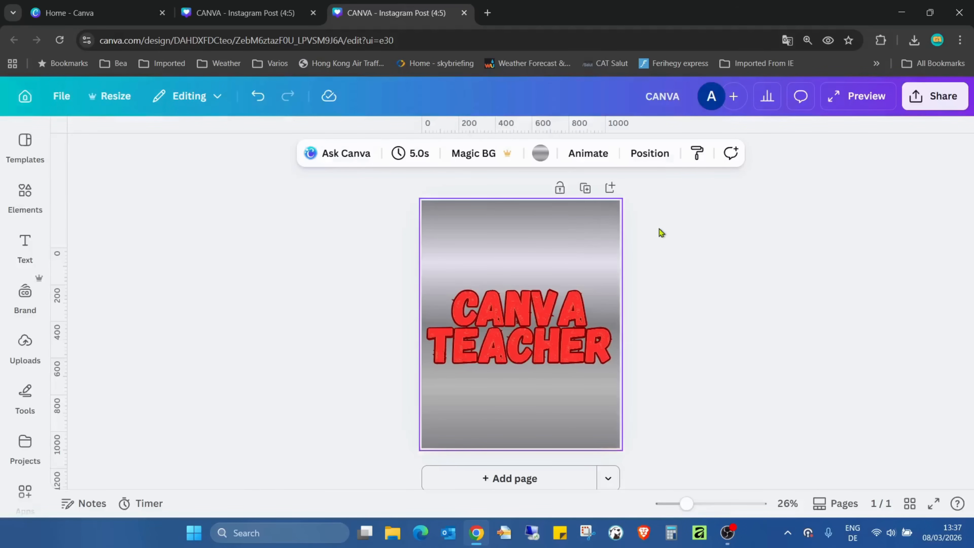
{"action": "scroll", "coordinate": [650, 241], "scroll_direction": "down", "scroll_amount": 1}
{"action": "scroll", "coordinate": [707, 274], "scroll_direction": "up", "scroll_amount": 1}
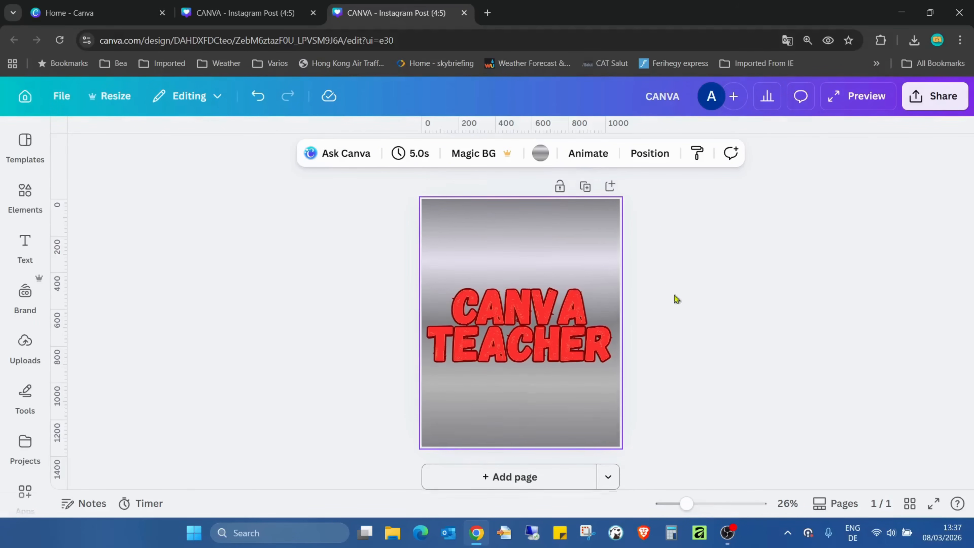
{"action": "left_click", "coordinate": [411, 153]}
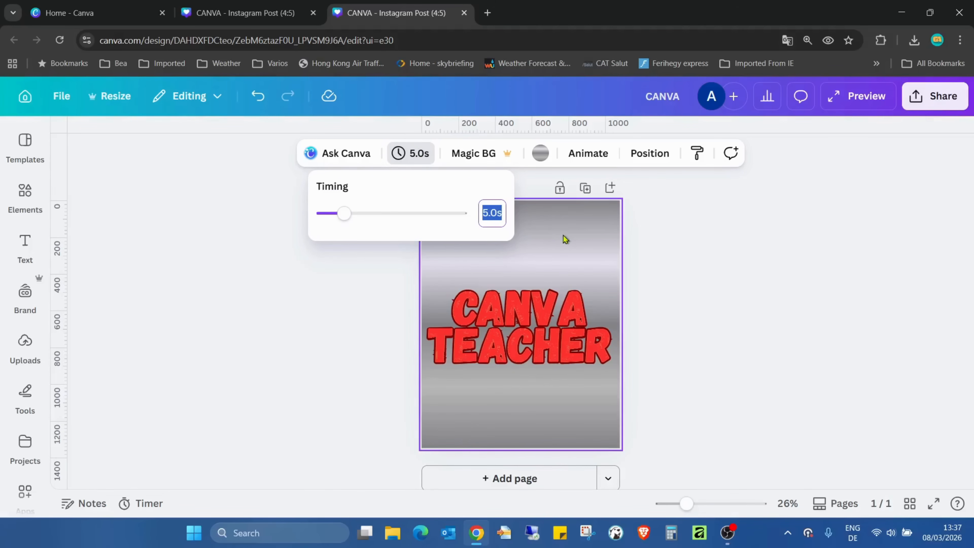
{"action": "type", "text": "3"}
{"action": "key", "text": "Return"}
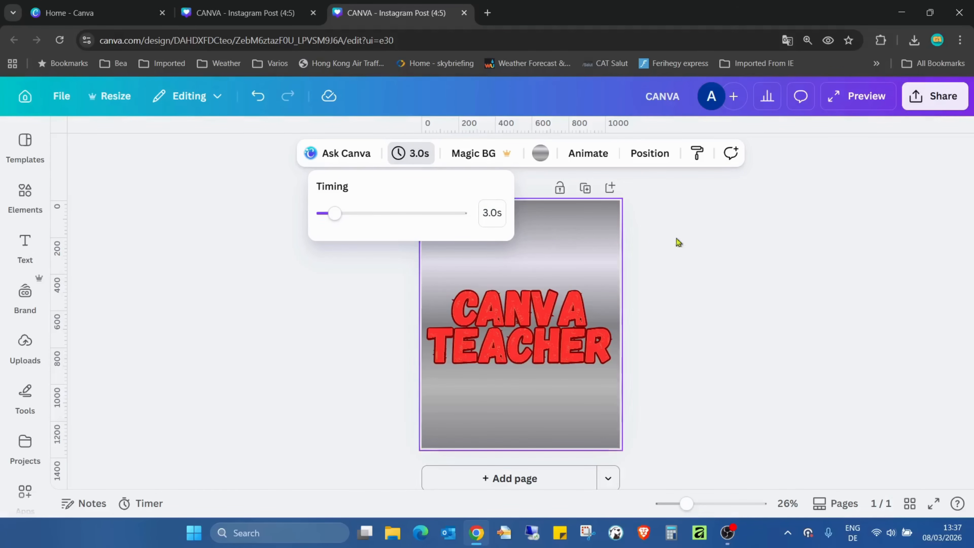
{"action": "left_click", "coordinate": [723, 258]}
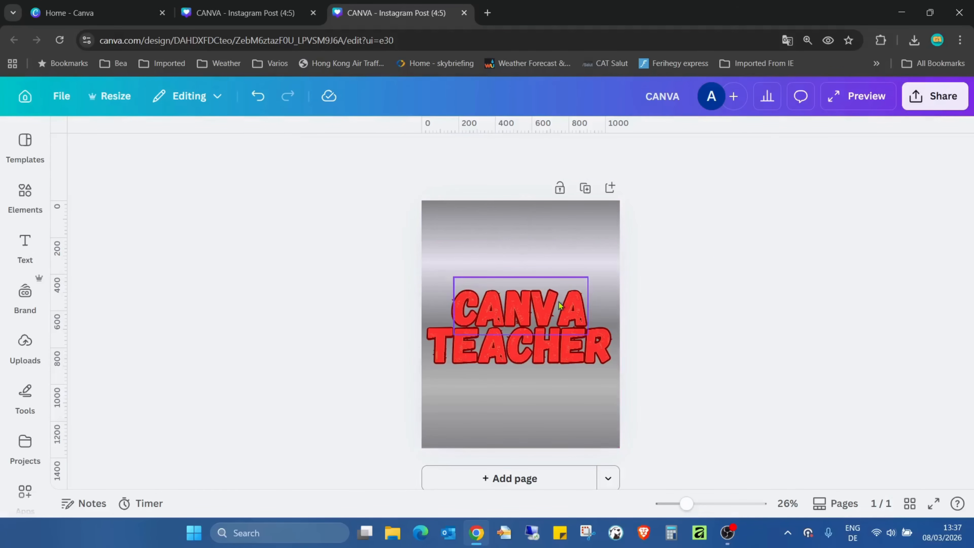
{"action": "left_click", "coordinate": [933, 504]}
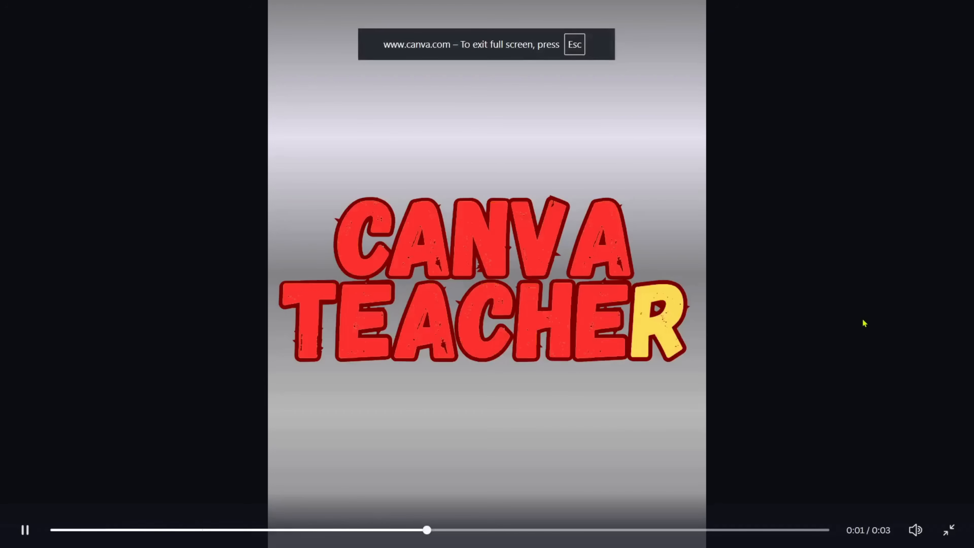
{"action": "key", "text": "Escape"}
{"action": "left_click", "coordinate": [46, 101]}
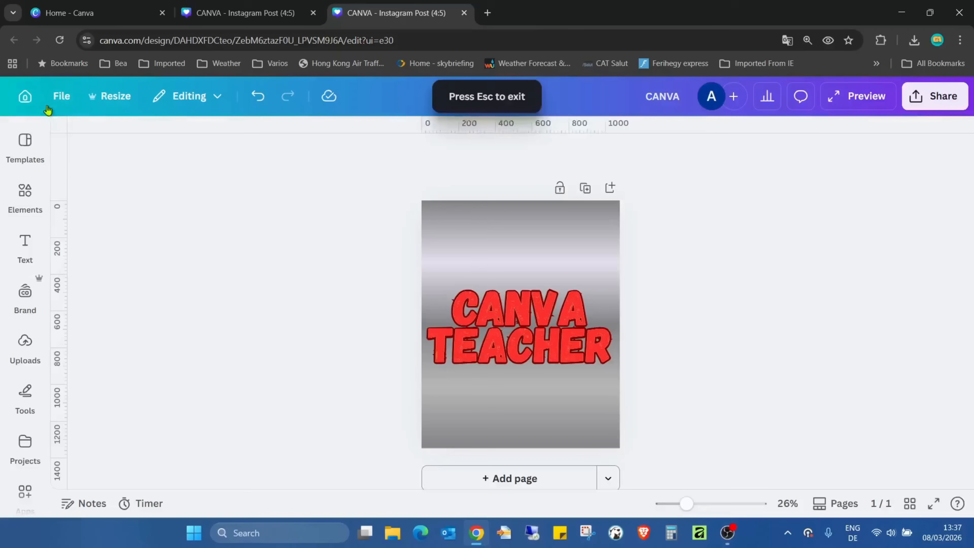
Set the page duration to 2 seconds, play the design in full screen and return to the editor.
{"action": "left_click", "coordinate": [598, 244]}
{"action": "left_click", "coordinate": [414, 154]}
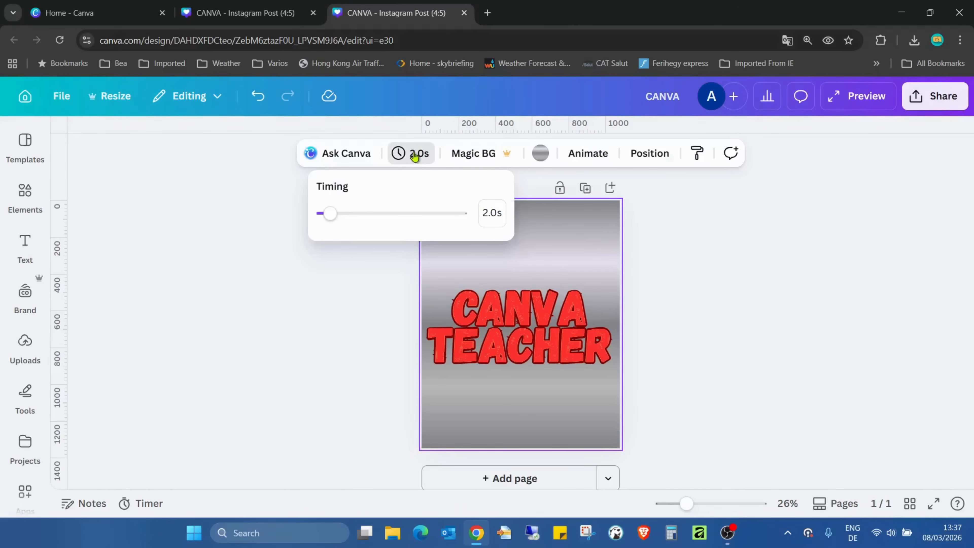
{"action": "left_click", "coordinate": [684, 235]}
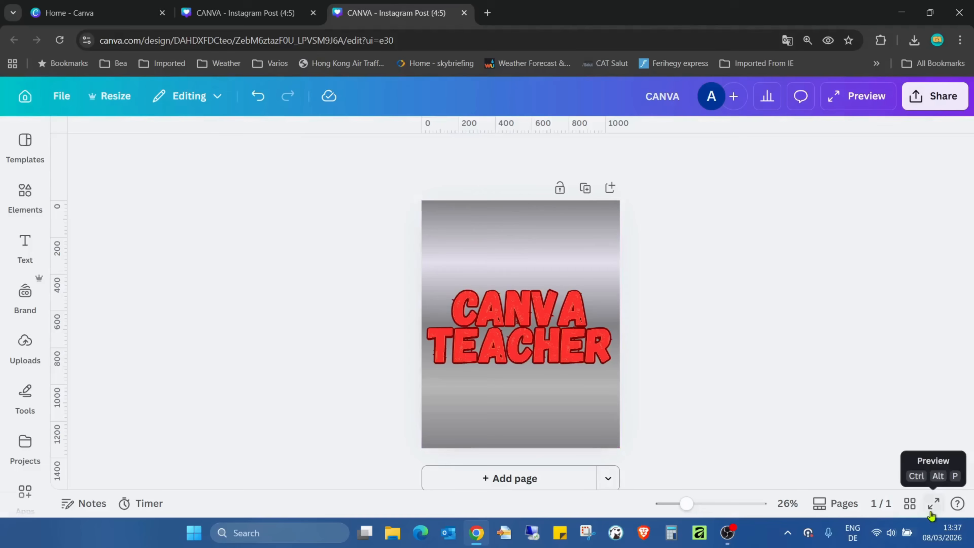
{"action": "left_click", "coordinate": [934, 504]}
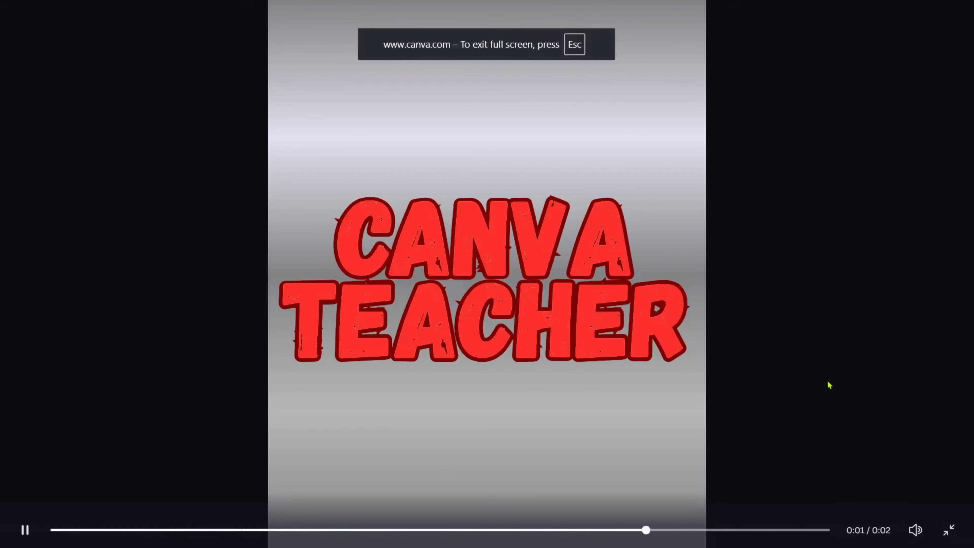
{"action": "key", "text": "Escape"}
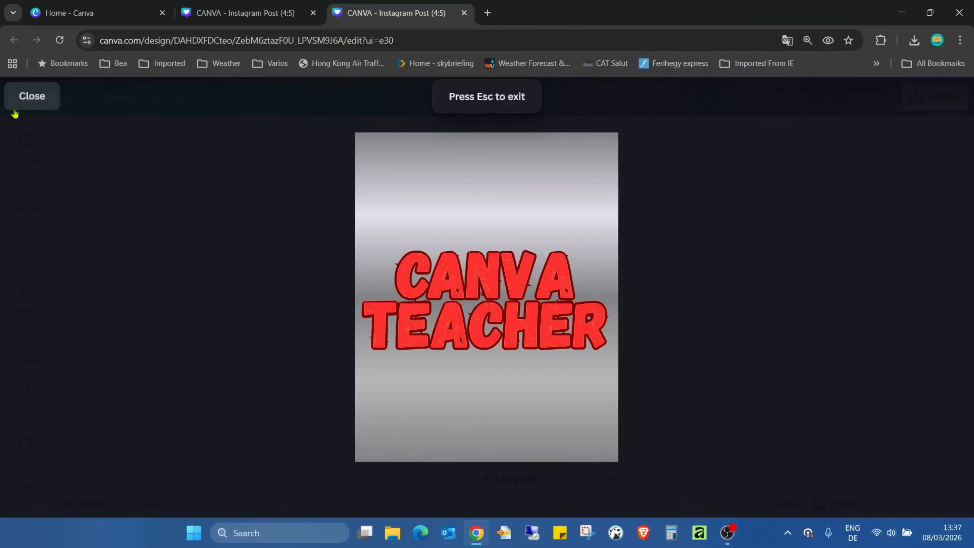
{"action": "left_click", "coordinate": [15, 109]}
Download the design as an MP4 video with the quality raised to the highest setting.
{"action": "left_click_drag", "start_coordinate": [688, 518], "coordinate": [679, 505]}
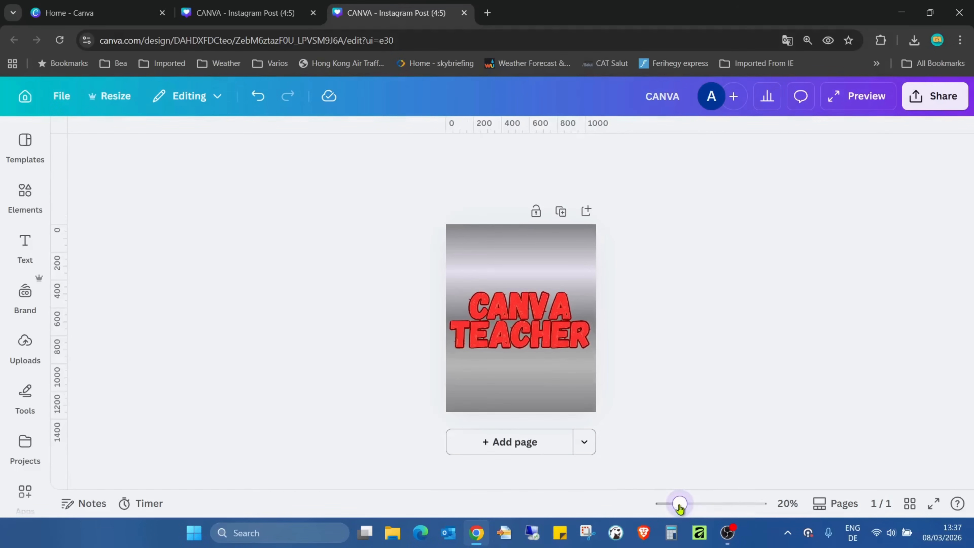
{"action": "left_click", "coordinate": [932, 107]}
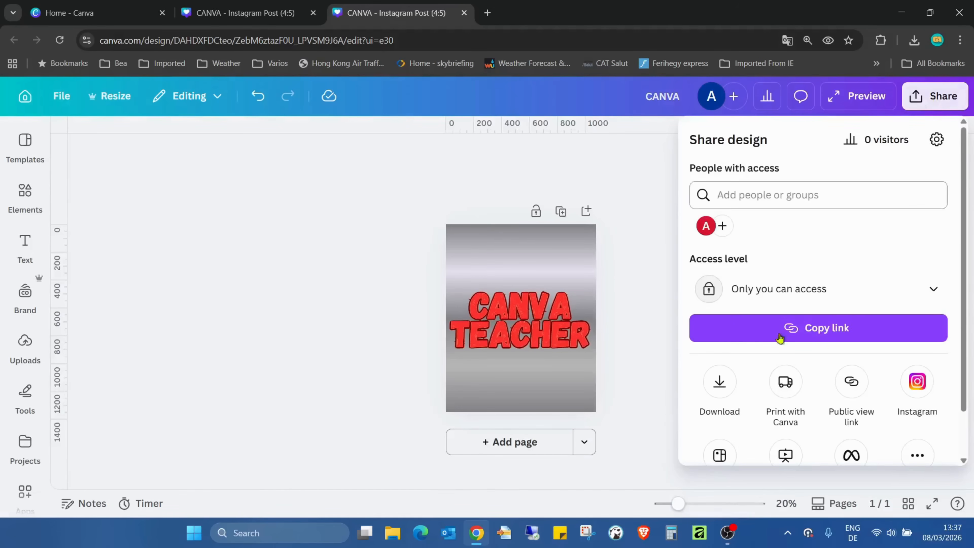
{"action": "left_click", "coordinate": [721, 382]}
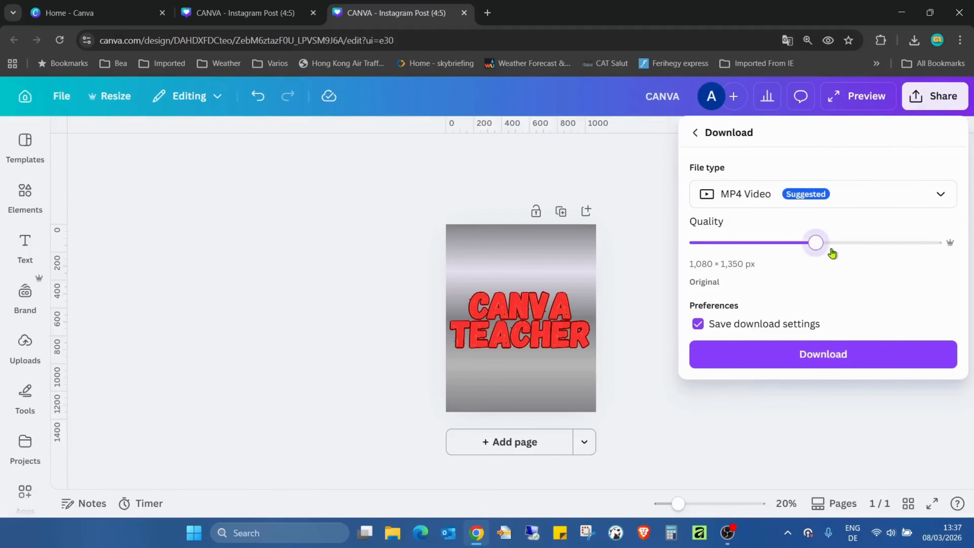
{"action": "left_click_drag", "start_coordinate": [818, 243], "coordinate": [936, 243]}
{"action": "left_click", "coordinate": [907, 352]}
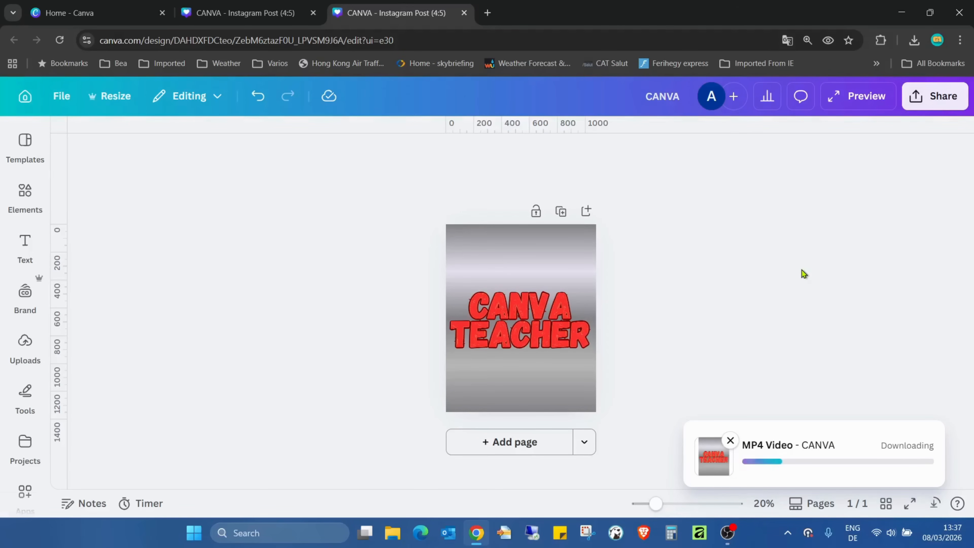
Add a second page with the same grey gradient and place the downloaded CANVA (4).mp4 video on it.
{"action": "left_click", "coordinate": [541, 445]}
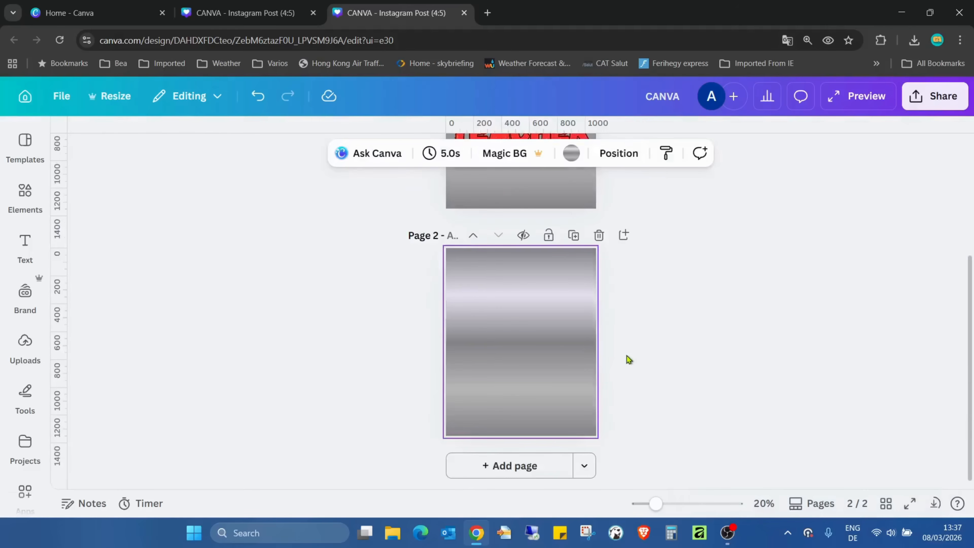
{"action": "scroll", "coordinate": [654, 349], "scroll_direction": "up", "scroll_amount": 4}
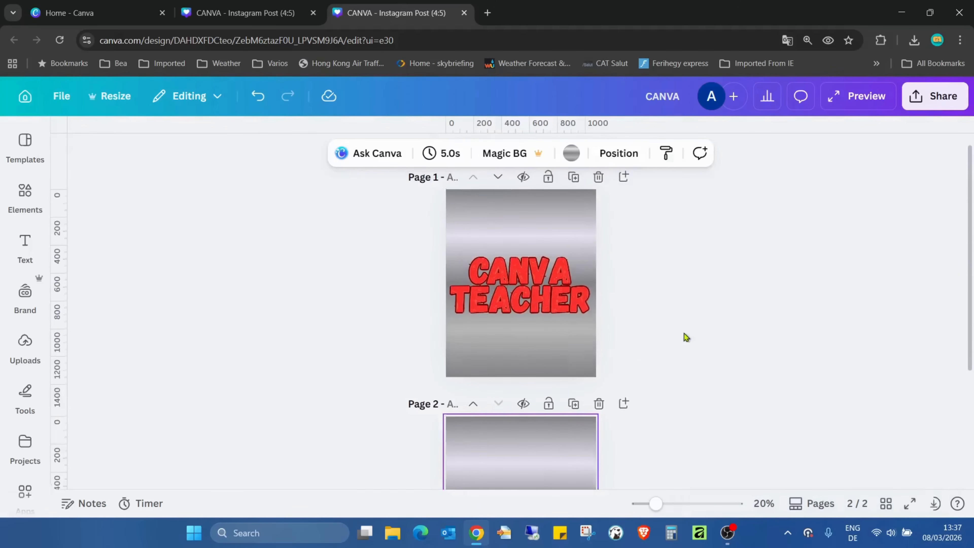
{"action": "scroll", "coordinate": [704, 333], "scroll_direction": "down", "scroll_amount": 3}
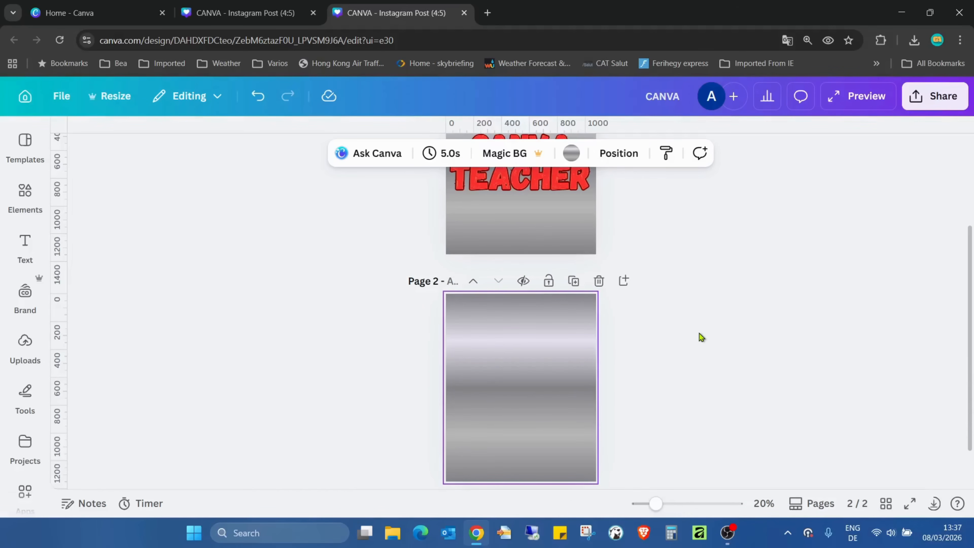
{"action": "scroll", "coordinate": [699, 333], "scroll_direction": "up", "scroll_amount": 3}
{"action": "scroll", "coordinate": [700, 337], "scroll_direction": "down", "scroll_amount": 1}
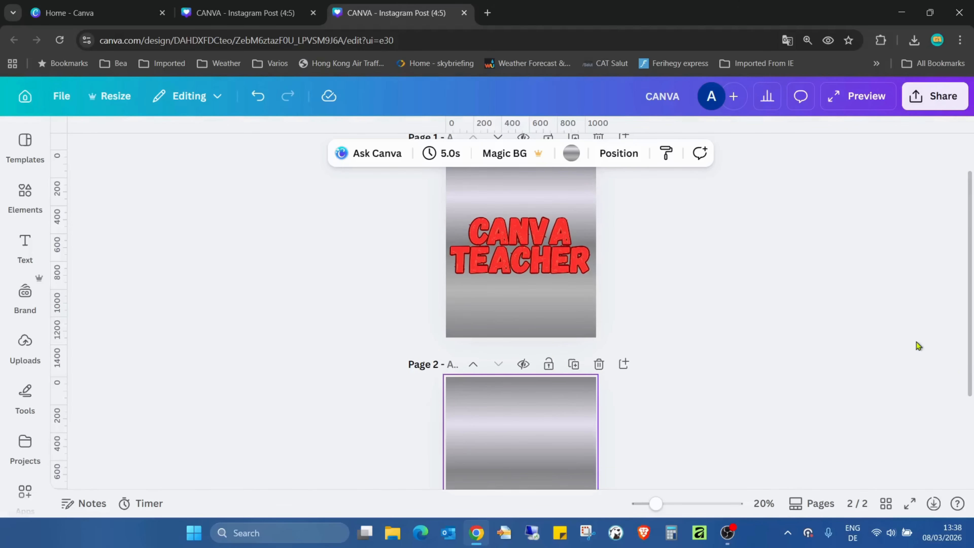
{"action": "scroll", "coordinate": [916, 342], "scroll_direction": "up", "scroll_amount": 1}
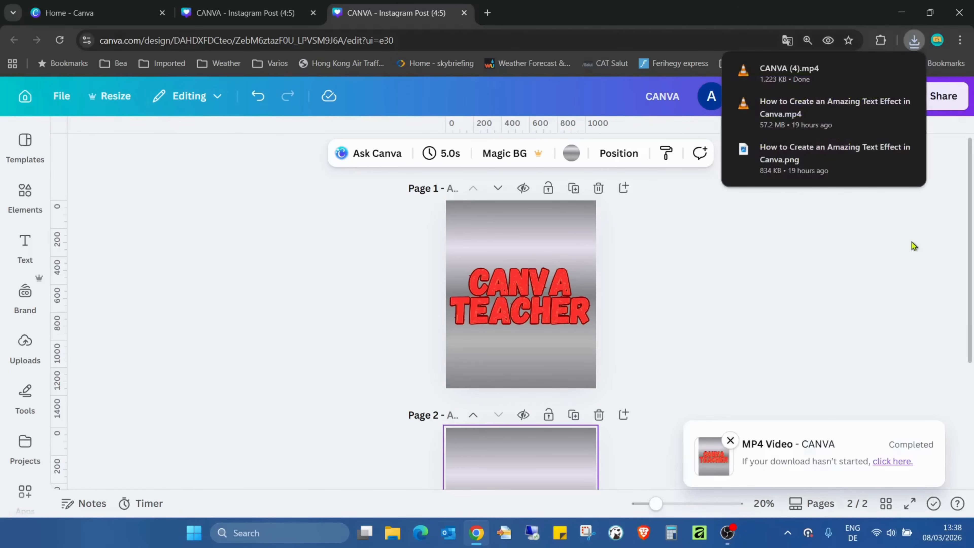
{"action": "scroll", "coordinate": [768, 232], "scroll_direction": "down", "scroll_amount": 3}
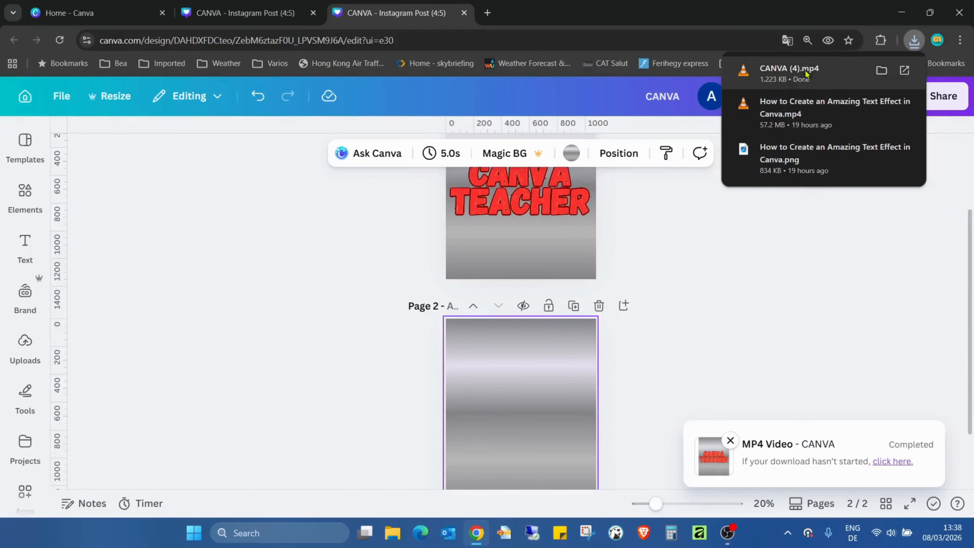
{"action": "left_click_drag", "start_coordinate": [789, 73], "coordinate": [495, 399]}
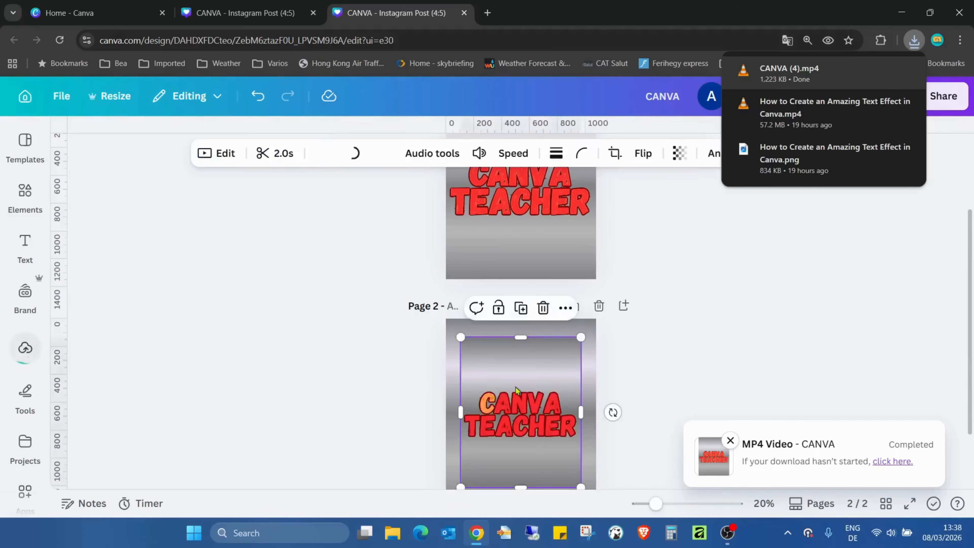
{"action": "left_click", "coordinate": [687, 344]}
{"action": "scroll", "coordinate": [675, 358], "scroll_direction": "down", "scroll_amount": 2}
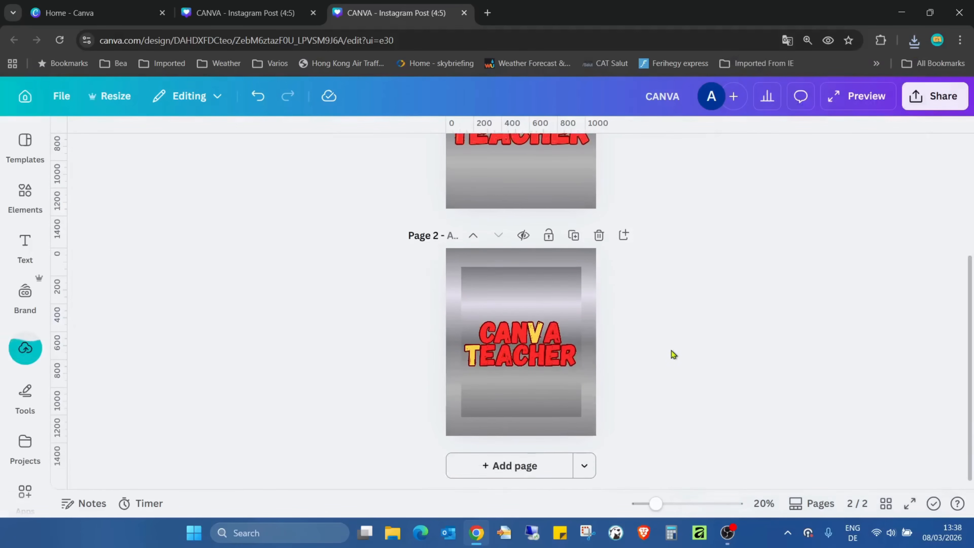
Delete page 1 containing the original animated text layers.
{"action": "scroll", "coordinate": [673, 361], "scroll_direction": "up", "scroll_amount": 5}
{"action": "scroll", "coordinate": [687, 334], "scroll_direction": "down", "scroll_amount": 2}
{"action": "scroll", "coordinate": [675, 295], "scroll_direction": "up", "scroll_amount": 2}
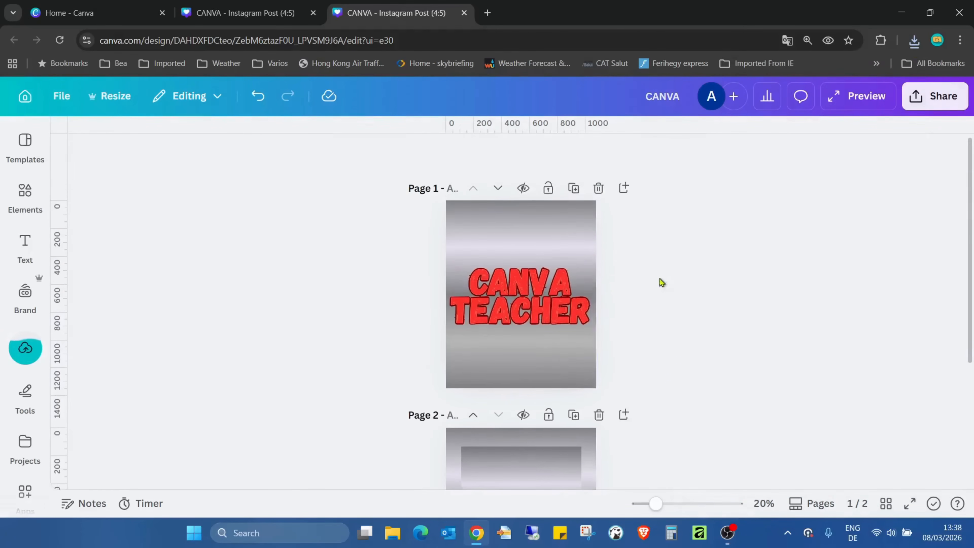
{"action": "left_click", "coordinate": [599, 188]}
Move the video to the page corner and enlarge it to fill the whole page.
{"action": "left_click", "coordinate": [553, 254]}
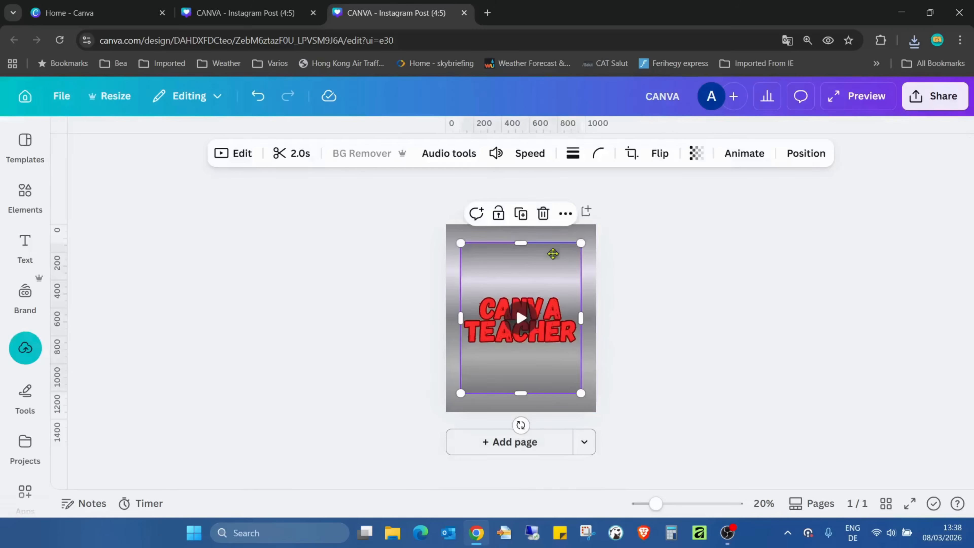
{"action": "left_click_drag", "start_coordinate": [553, 253], "coordinate": [541, 238]}
{"action": "left_click_drag", "start_coordinate": [566, 375], "coordinate": [597, 412]}
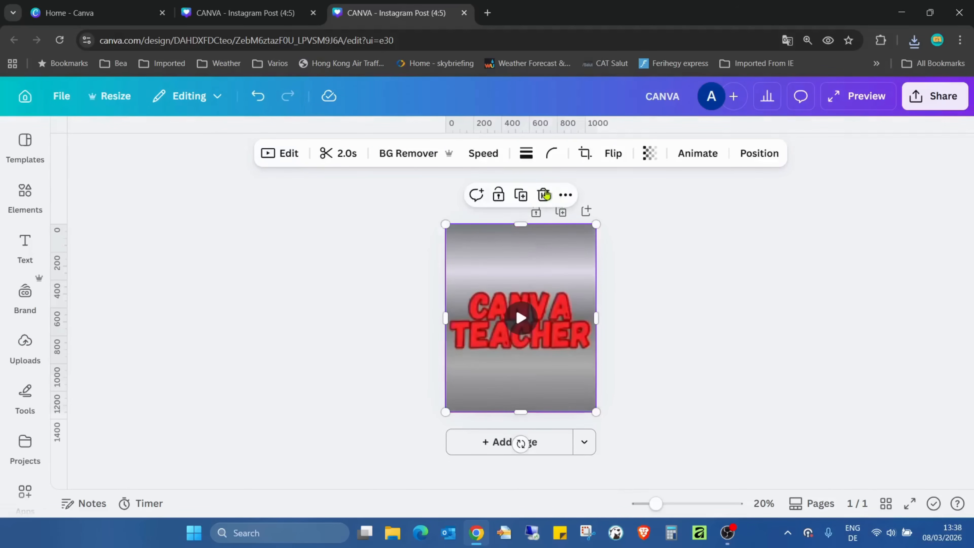
{"action": "mouse_move", "coordinate": [542, 246]}
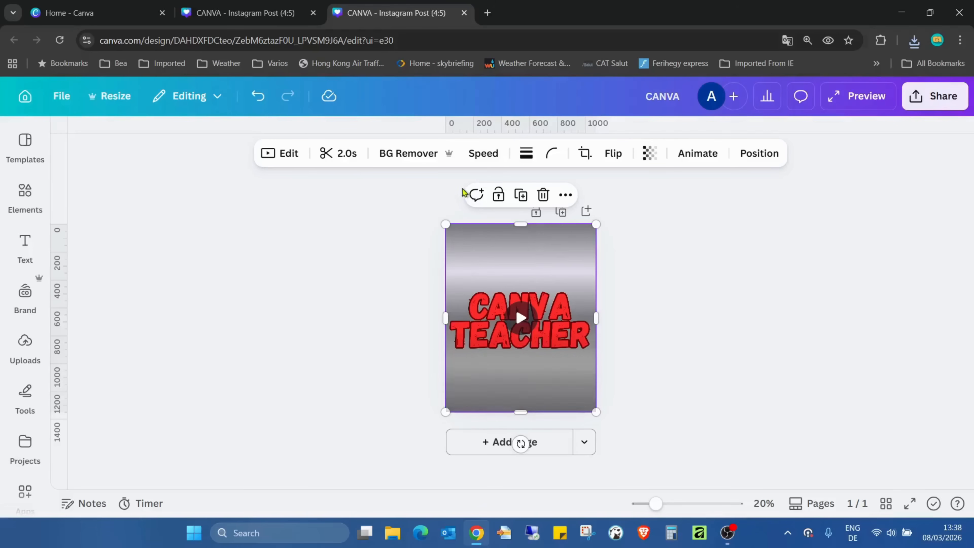
Set the video's playback speed to 0.25.
{"action": "left_click", "coordinate": [485, 156]}
{"action": "left_click_drag", "start_coordinate": [450, 211], "coordinate": [407, 215]}
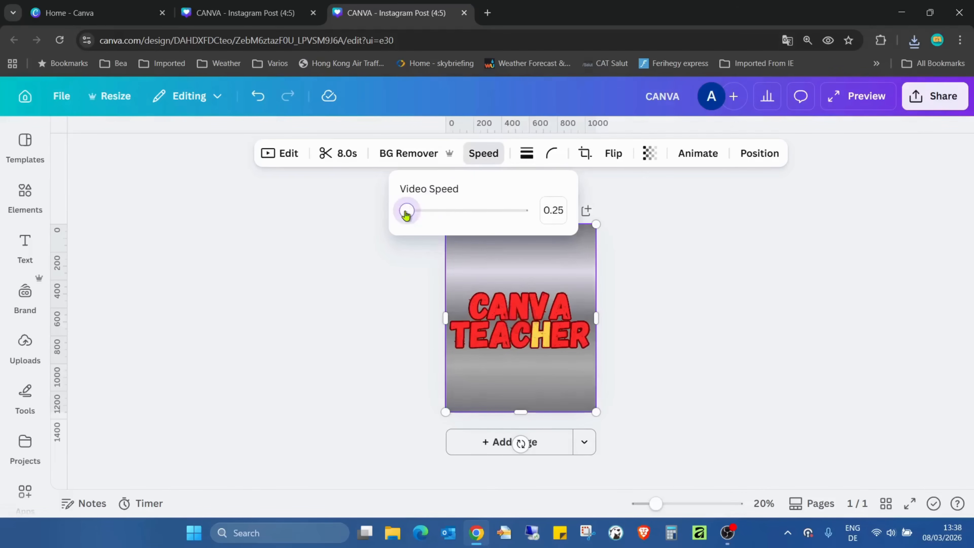
{"action": "left_click", "coordinate": [675, 273]}
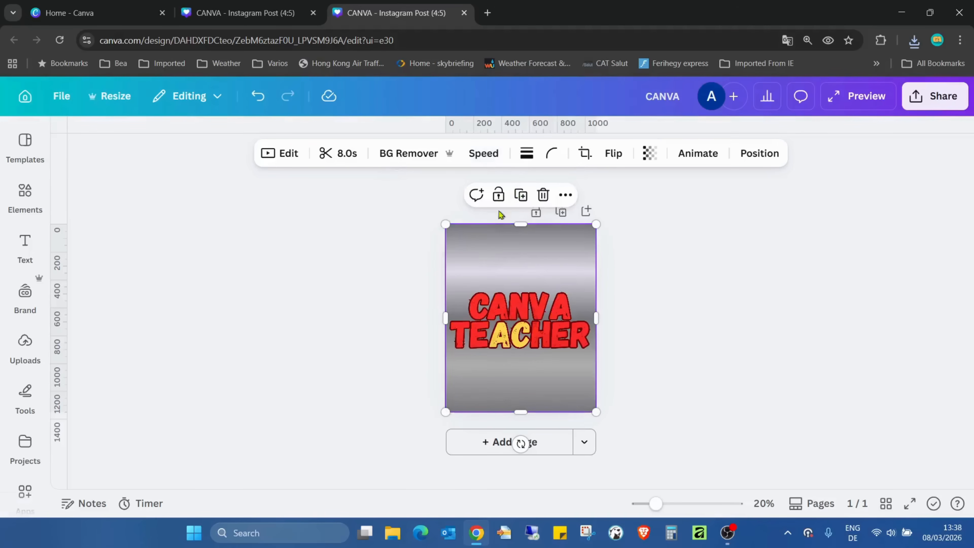
Set the video's playback speed to 0.5 and play the design in full screen.
{"action": "left_click", "coordinate": [485, 157]}
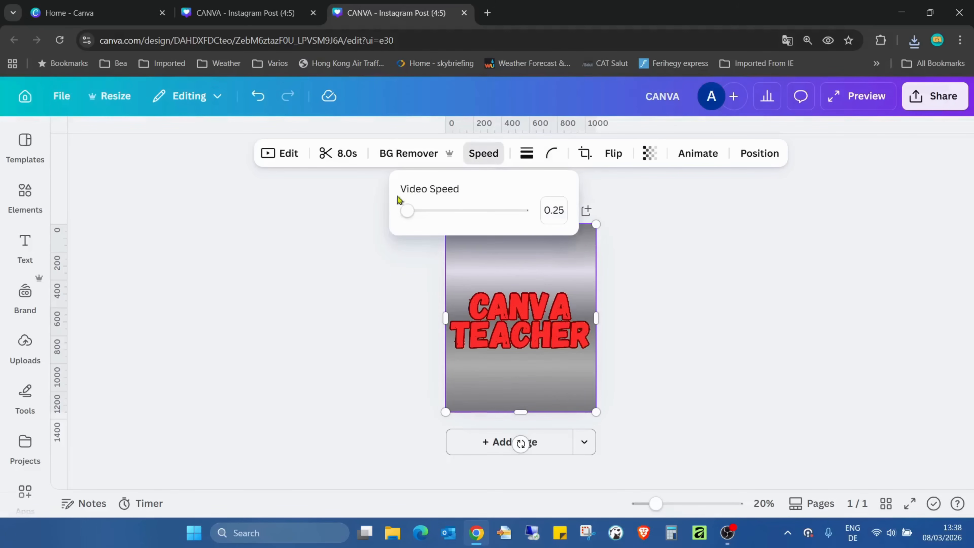
{"action": "left_click_drag", "start_coordinate": [412, 216], "coordinate": [422, 214]}
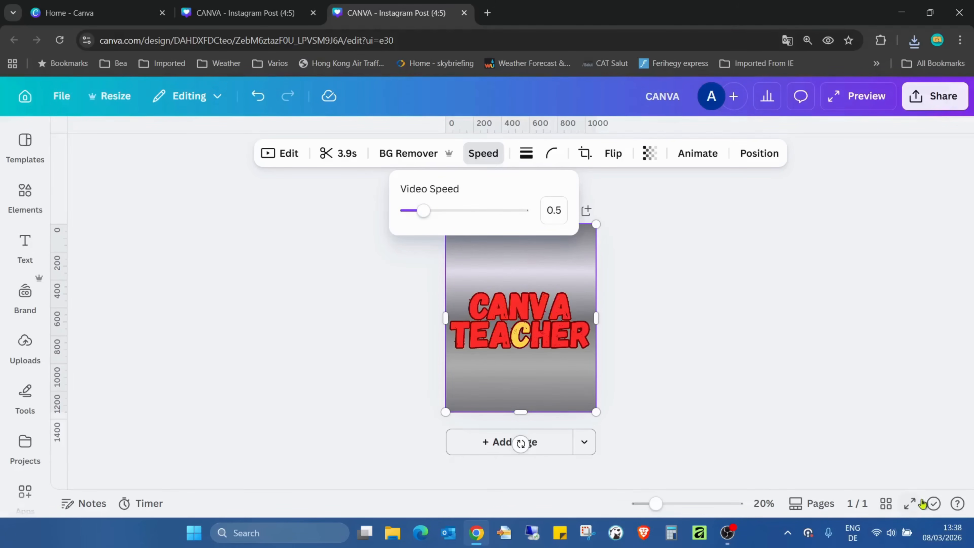
{"action": "left_click", "coordinate": [910, 503]}
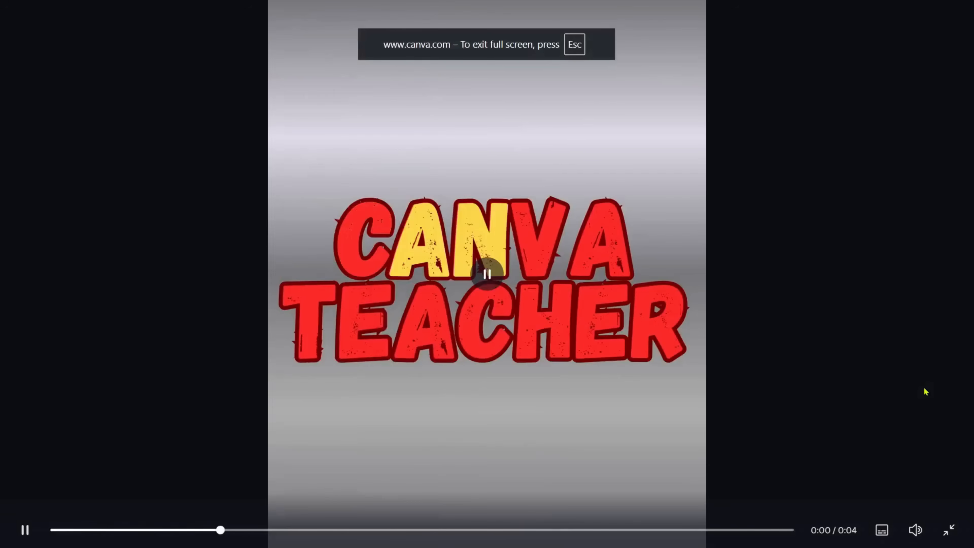